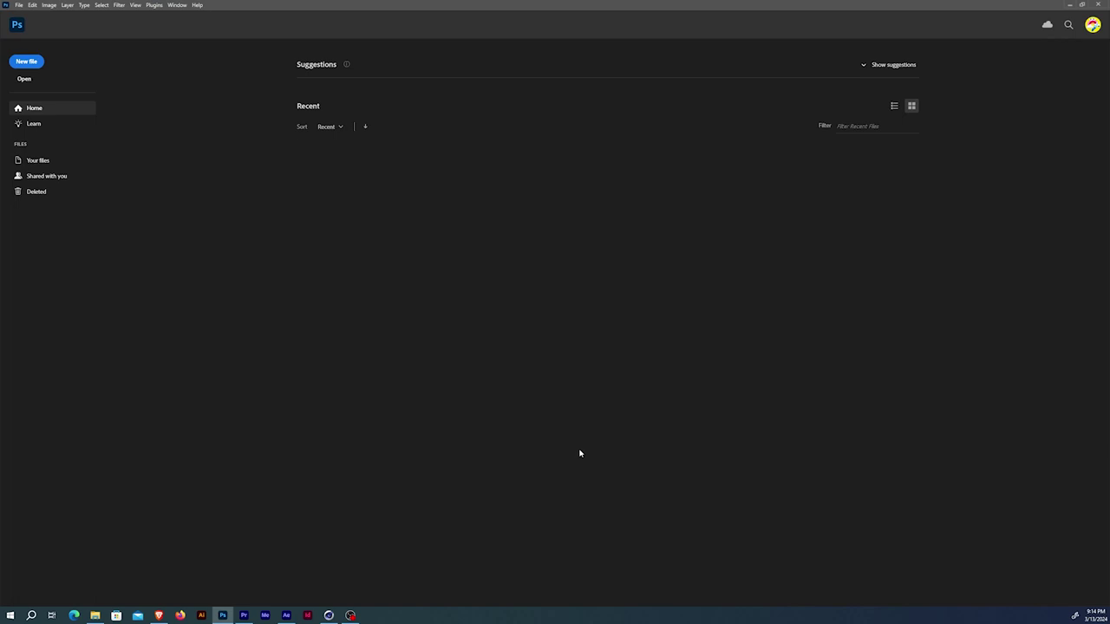
Start a new document and enter width 1280 and height 720 pixels
click(18, 4)
drag(412, 174, 500, 140)
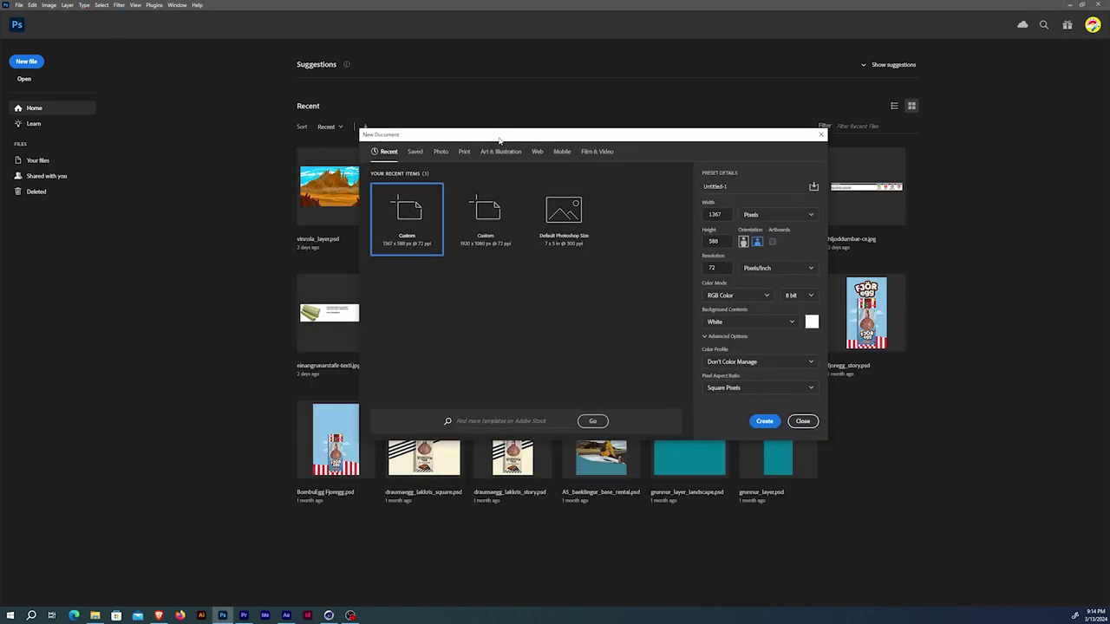
double_click(722, 214)
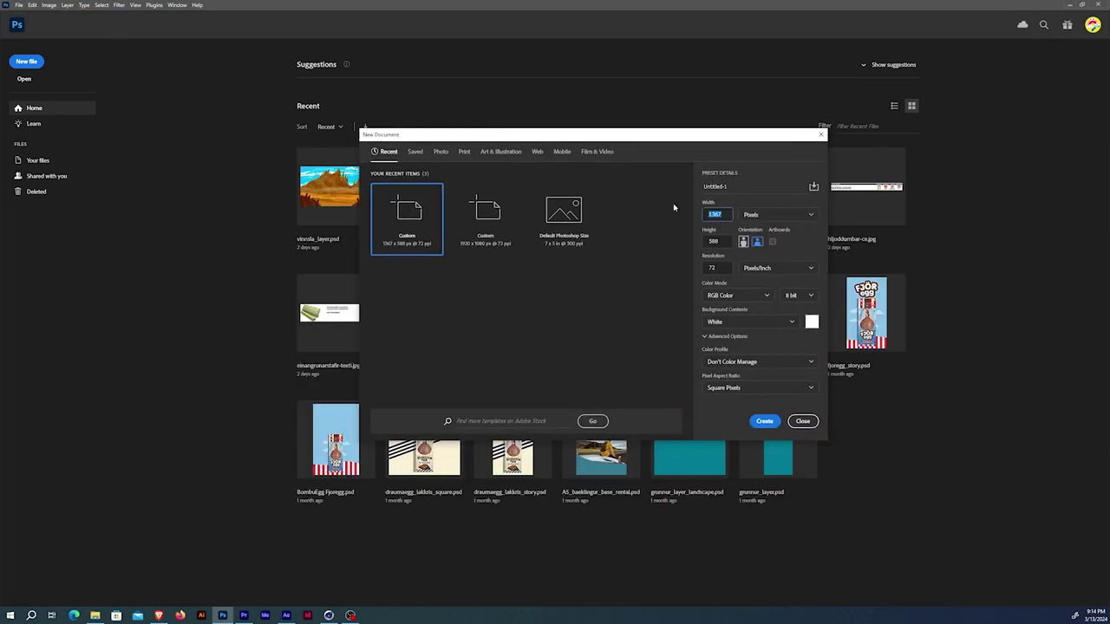
text(1280)
key(Tab)
text(720)
key(Tab)
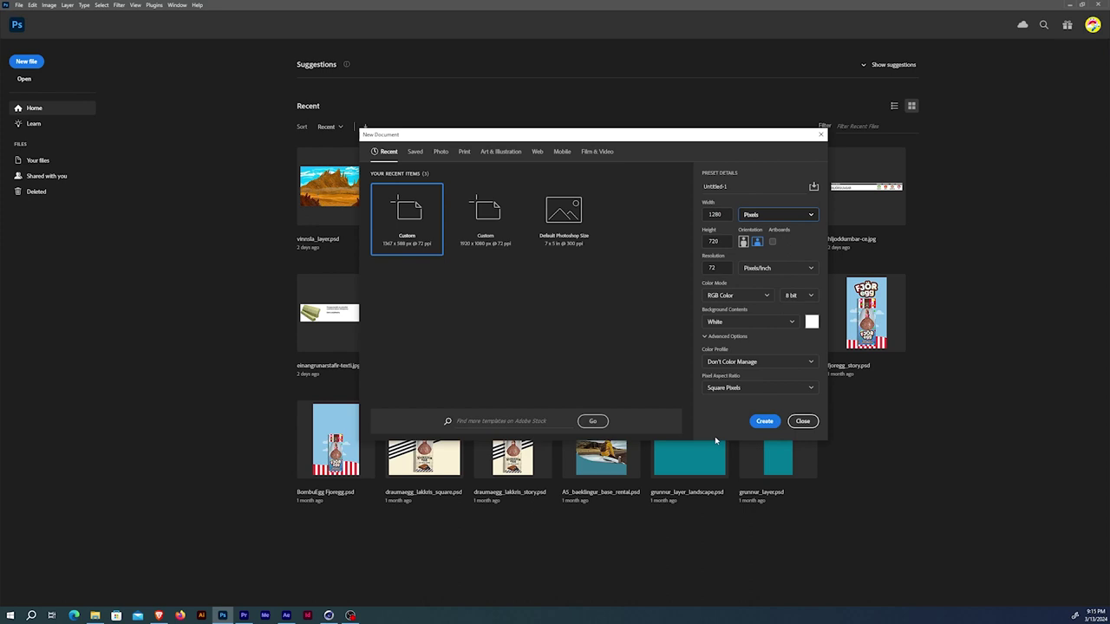
Create the 1280 × 720 document and fill its Background with light blue
click(763, 422)
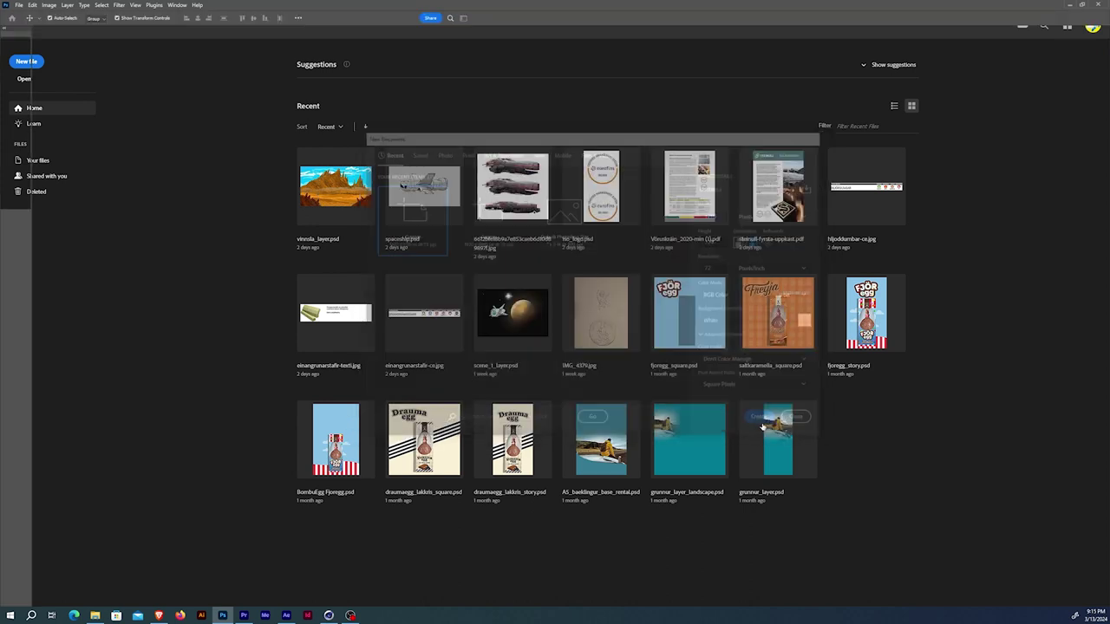
drag(869, 299, 647, 209)
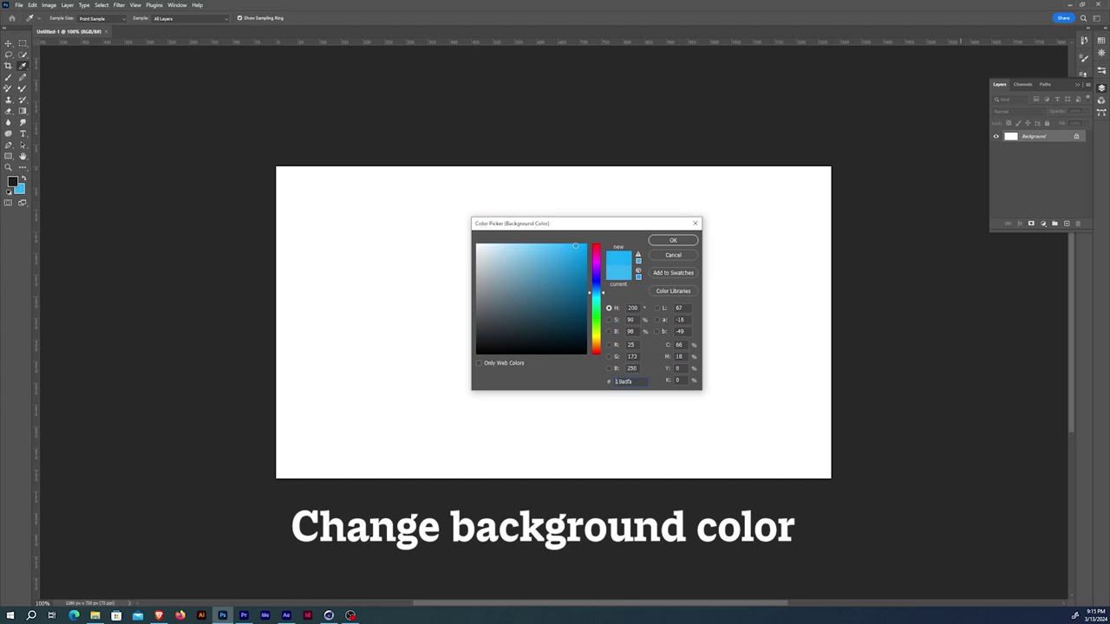
click(688, 244)
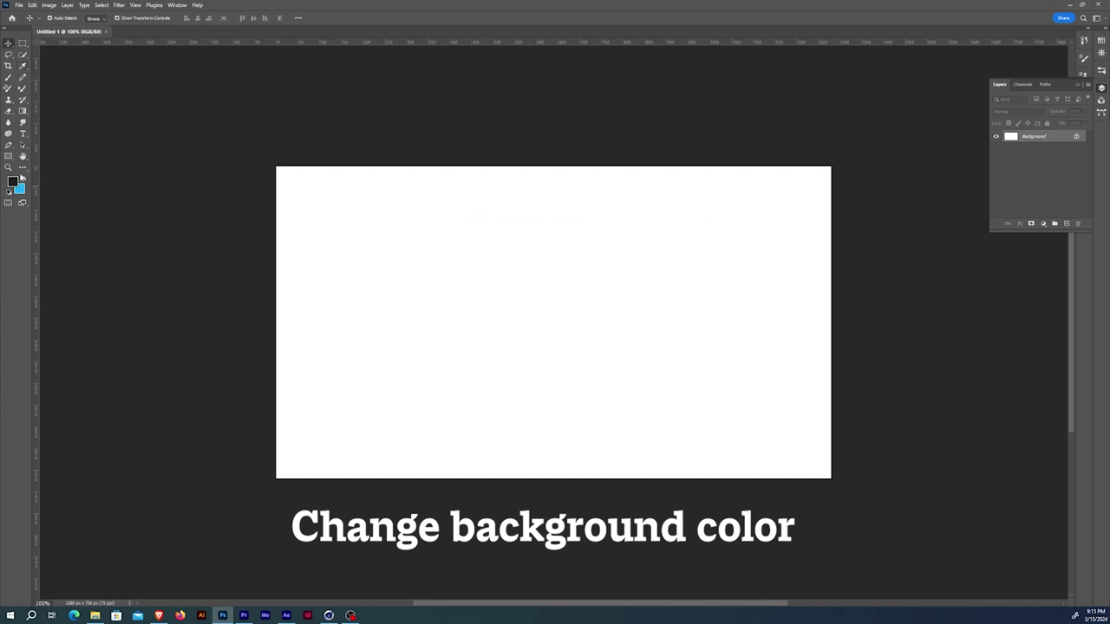
click(22, 178)
click(32, 5)
click(87, 140)
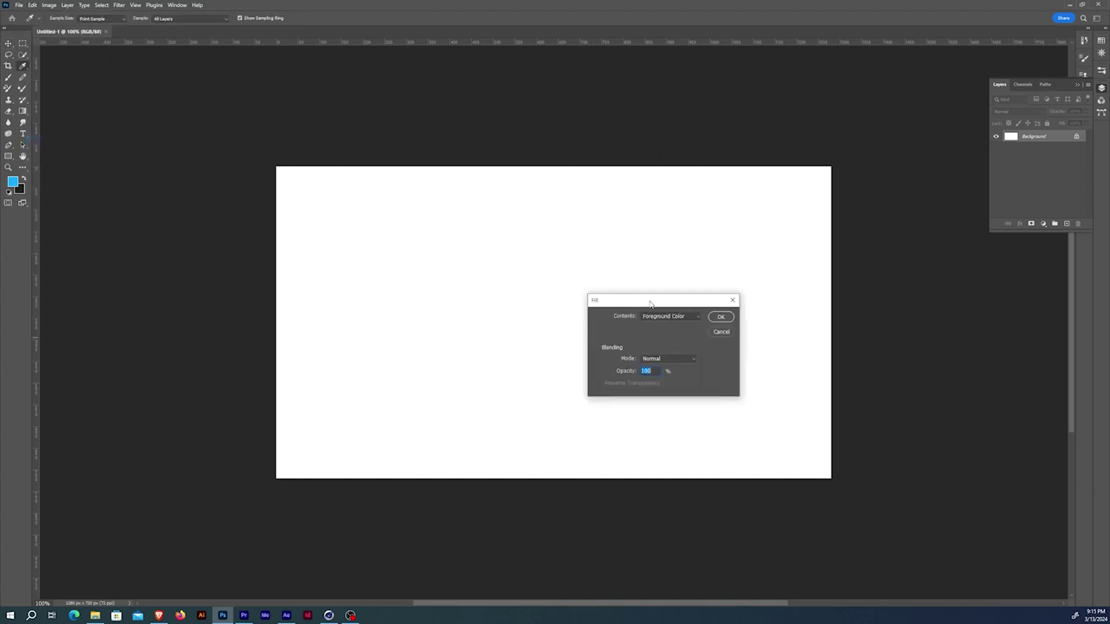
click(712, 319)
Add a new layer above and fill it with black
key(ctrl+shift+alt+n)
key(x)
key(shift+F5)
key(Return)
Give Layer 1 a thicker inside Stroke effect coloured ff0000
key(v)
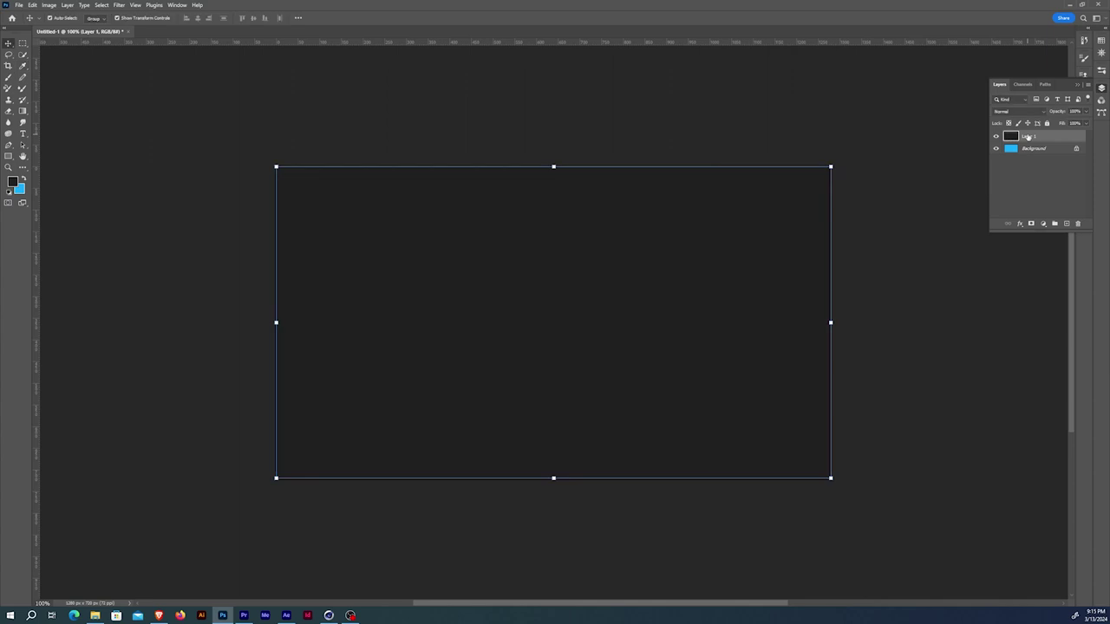
click(1018, 223)
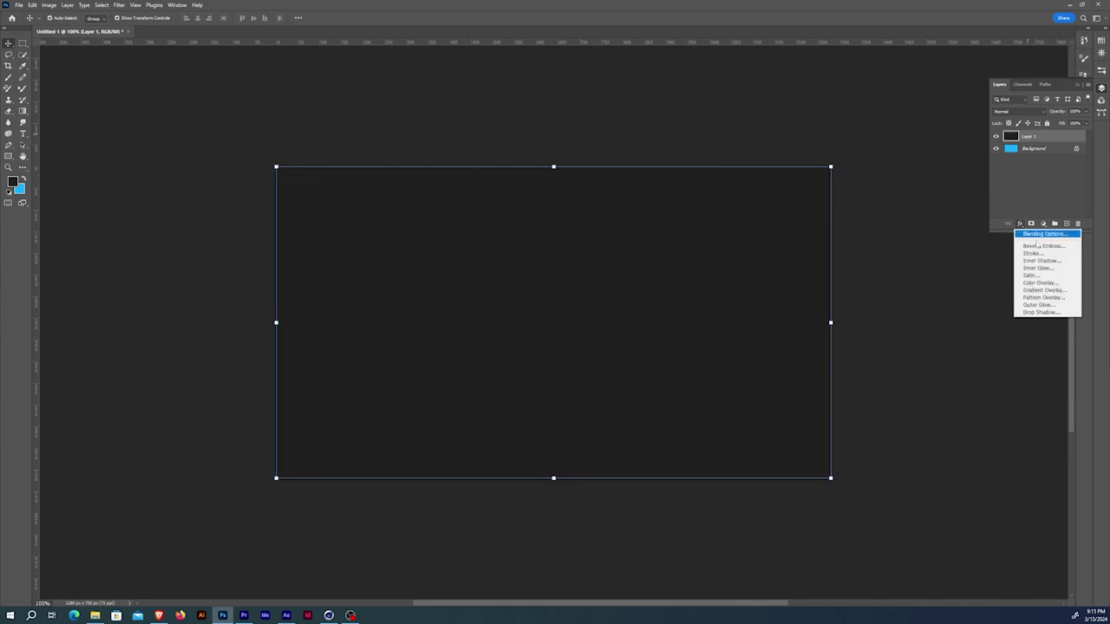
click(1042, 255)
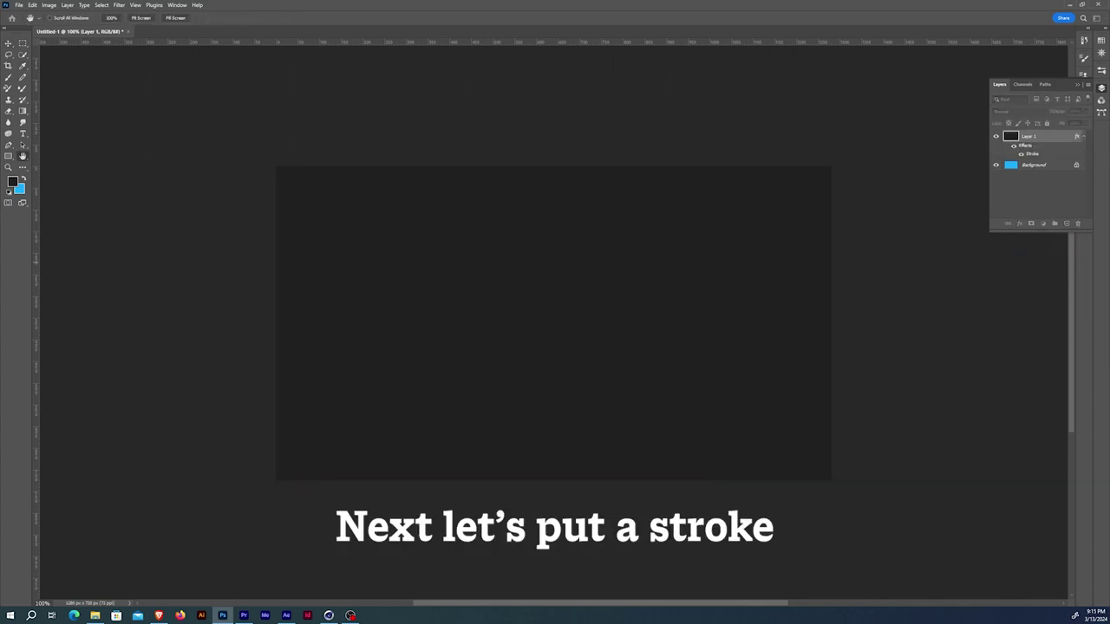
drag(758, 192, 718, 128)
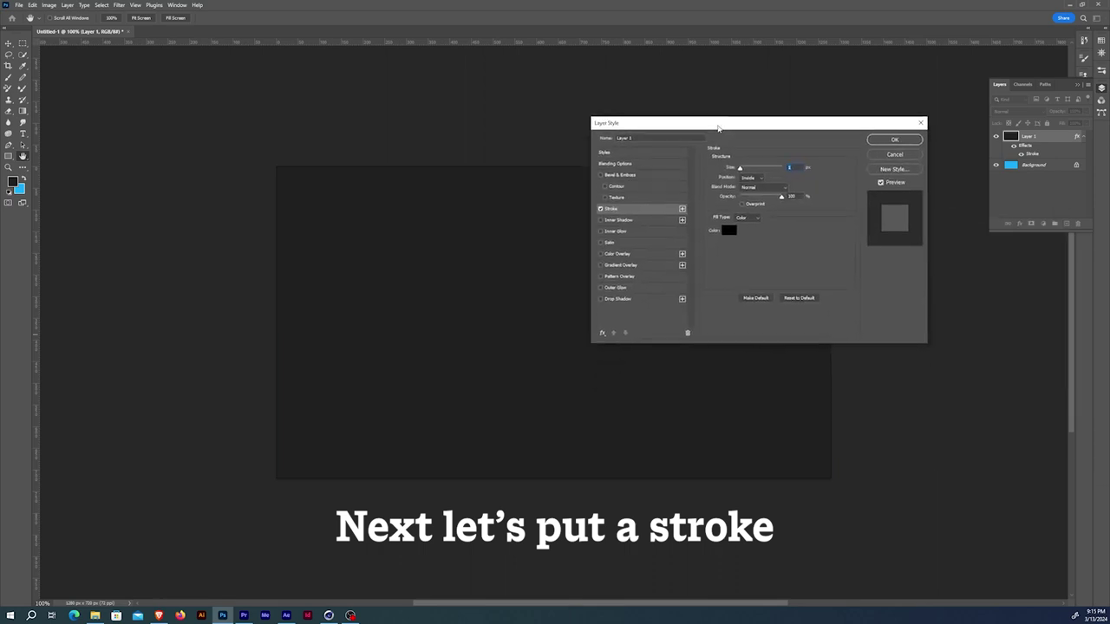
click(751, 177)
click(756, 194)
drag(739, 168, 744, 171)
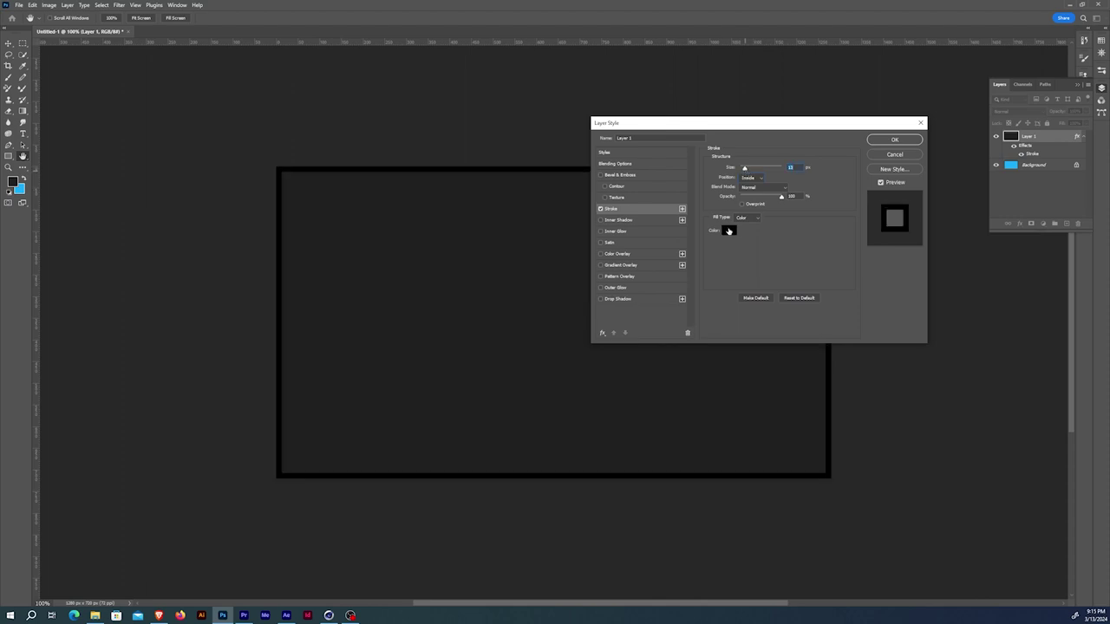
click(729, 230)
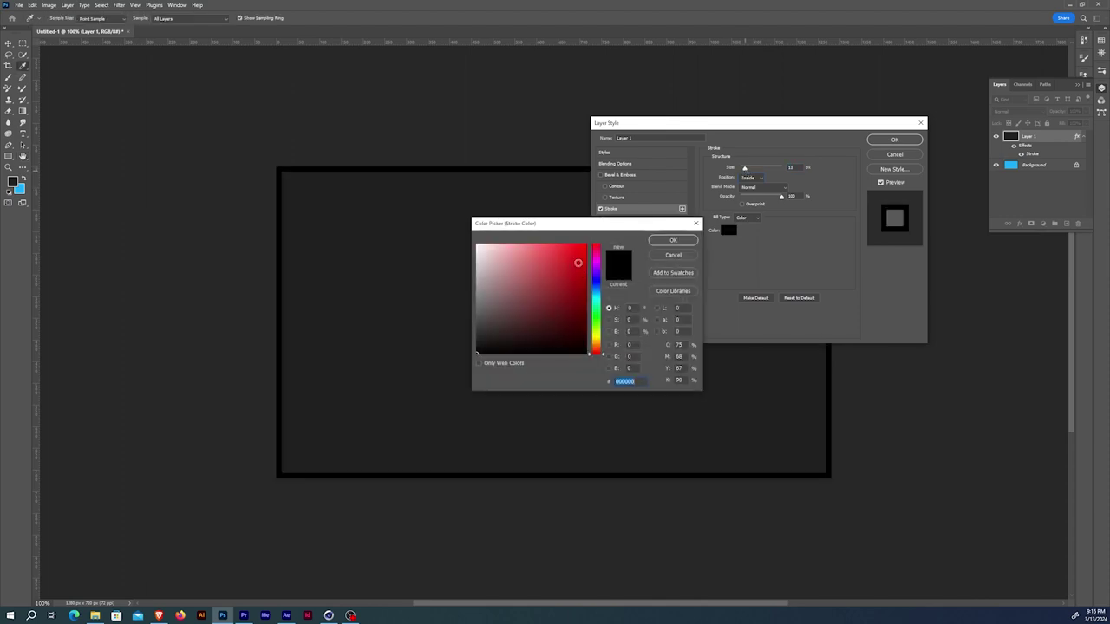
text(ff0000)
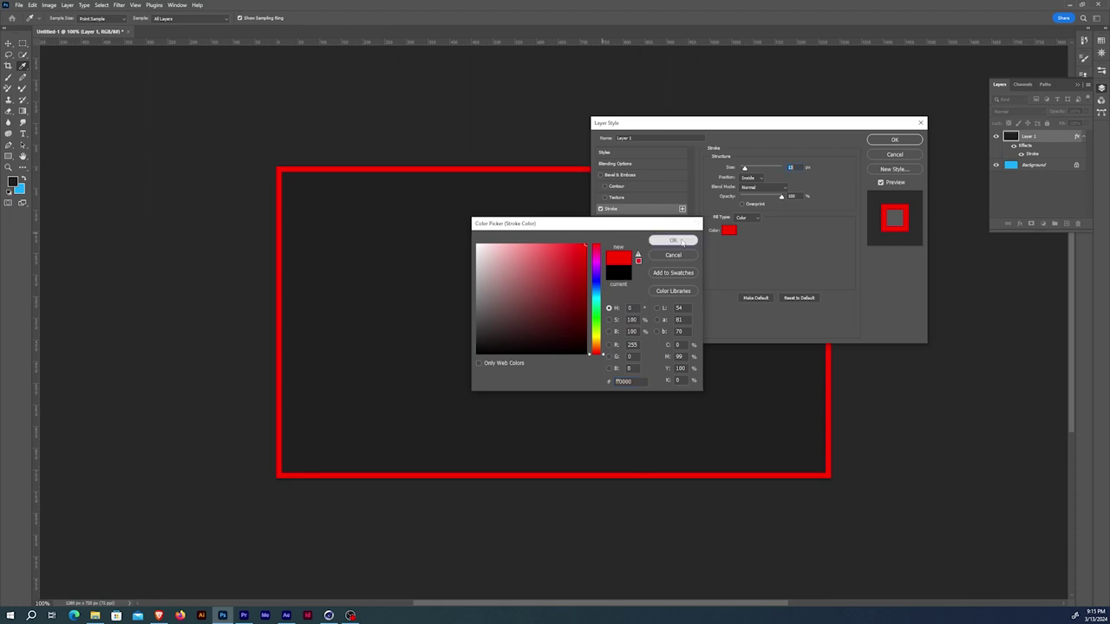
click(685, 241)
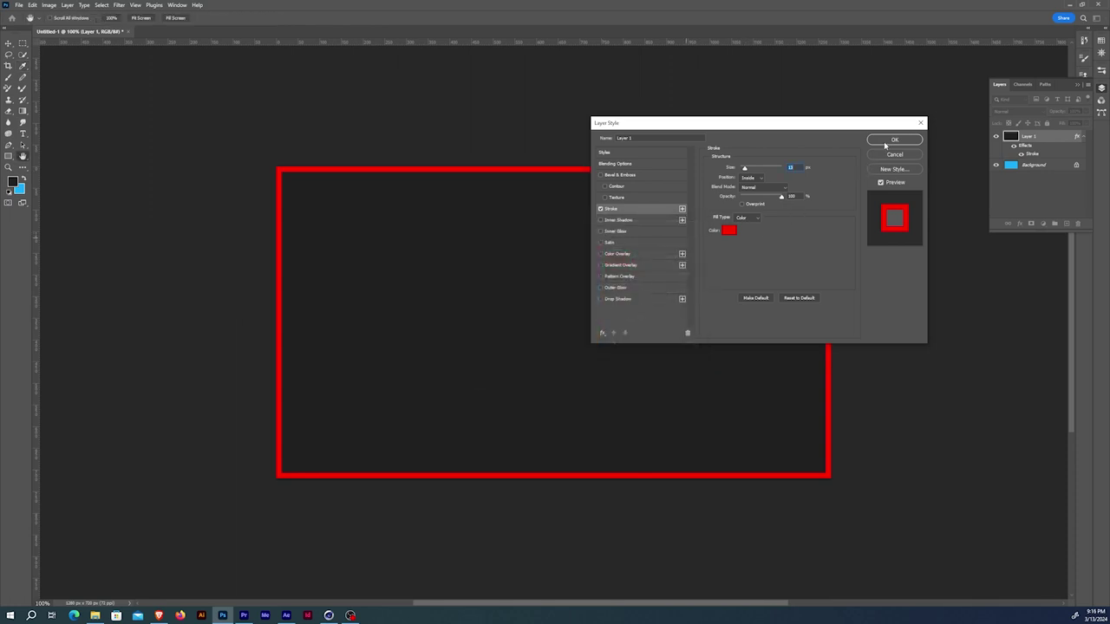
click(893, 142)
Thicken Layer 1's red border stroke to about 30 px
click(1028, 112)
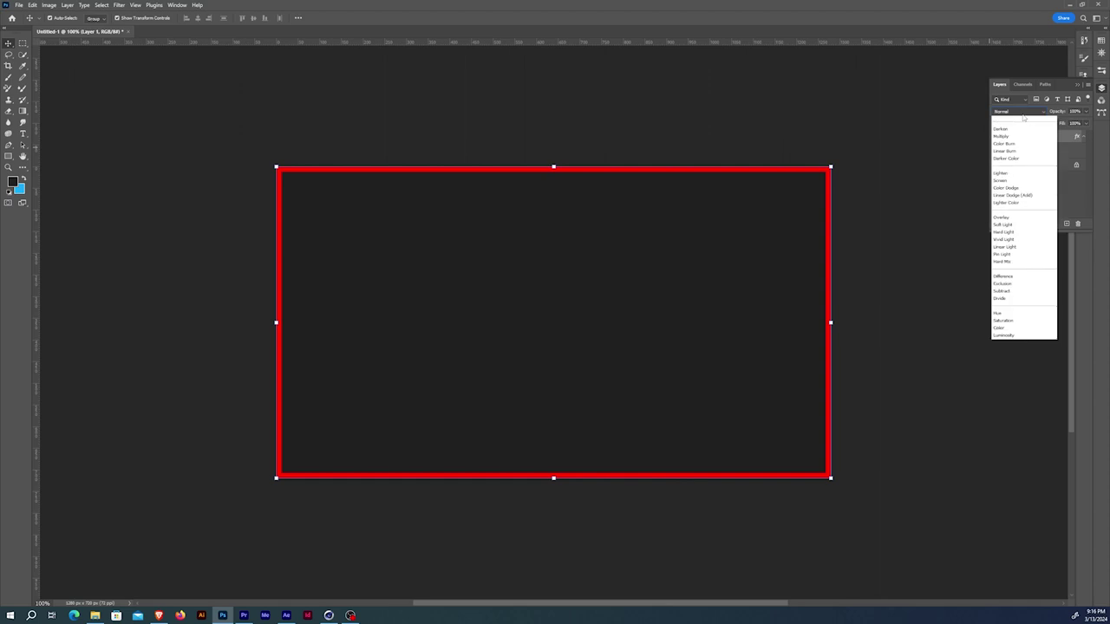
click(1052, 161)
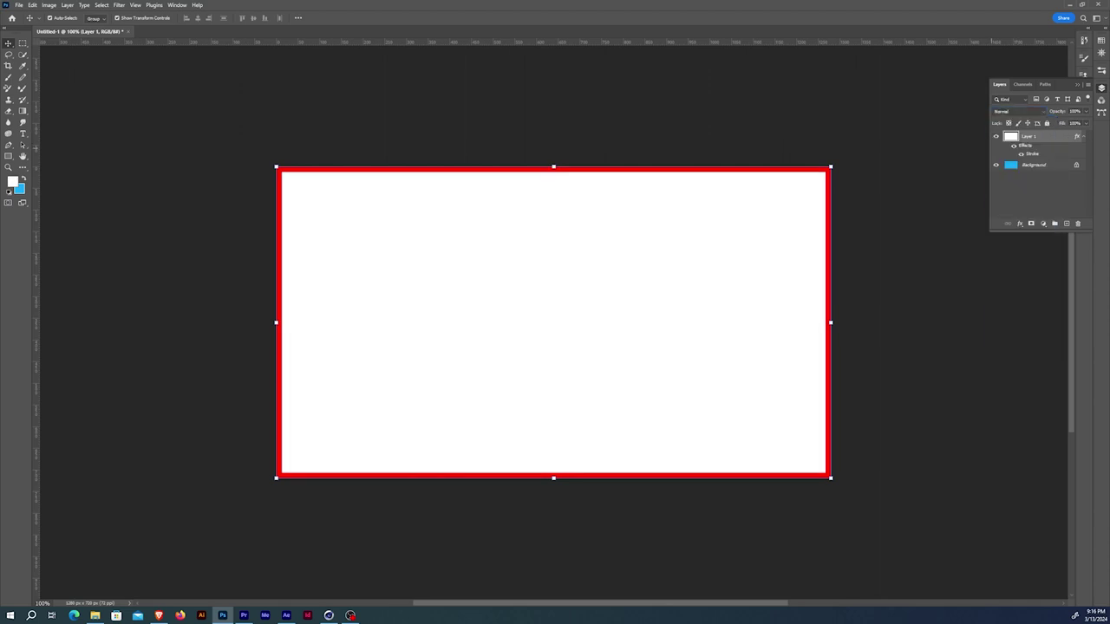
double_click(1034, 153)
drag(746, 169, 747, 169)
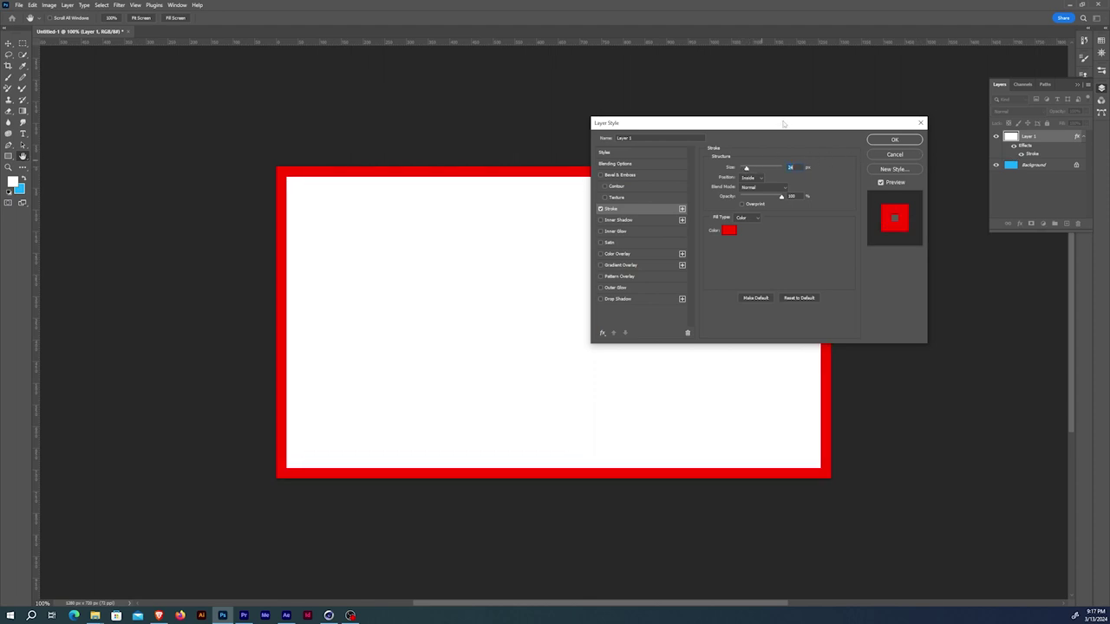
click(894, 140)
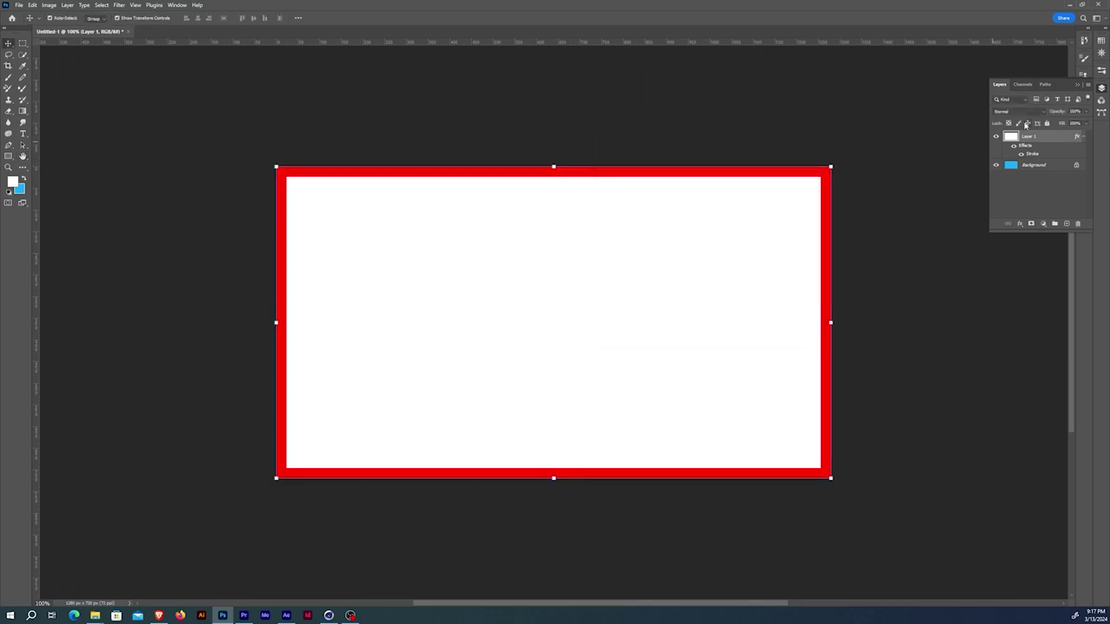
Set Layer 1 to Linear Burn and duplicate the Background layer
click(1017, 111)
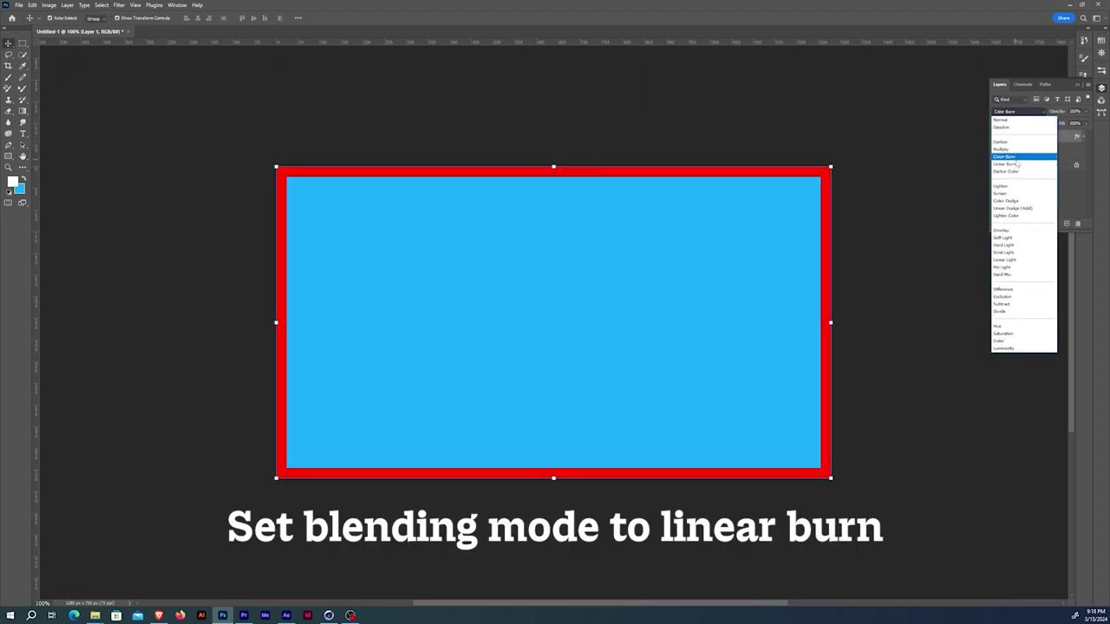
click(1016, 165)
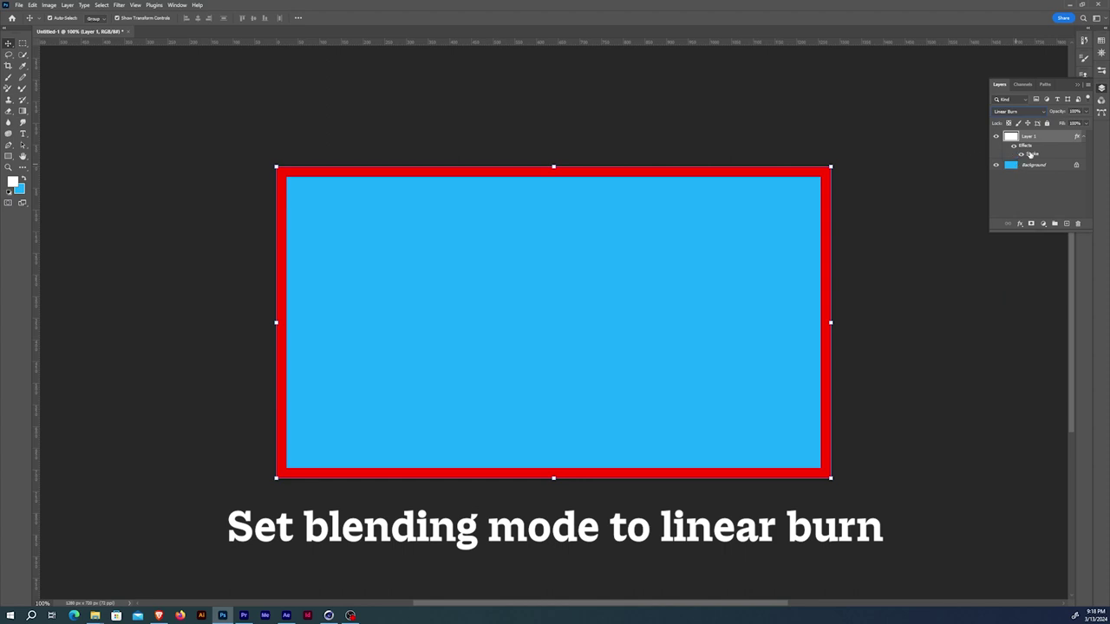
click(1020, 166)
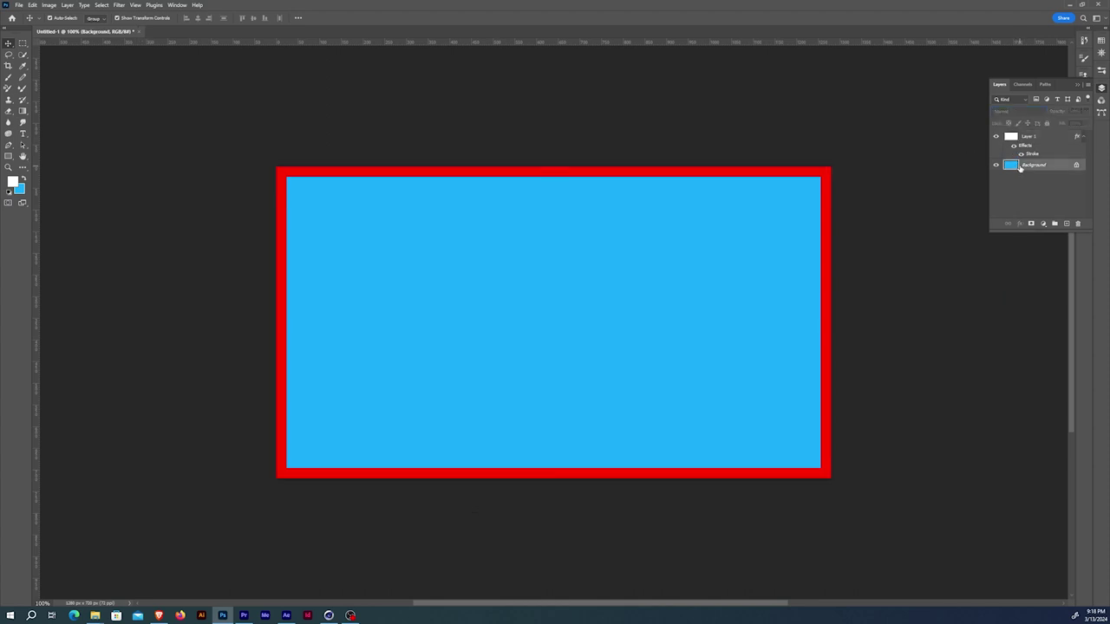
drag(1047, 165, 1066, 222)
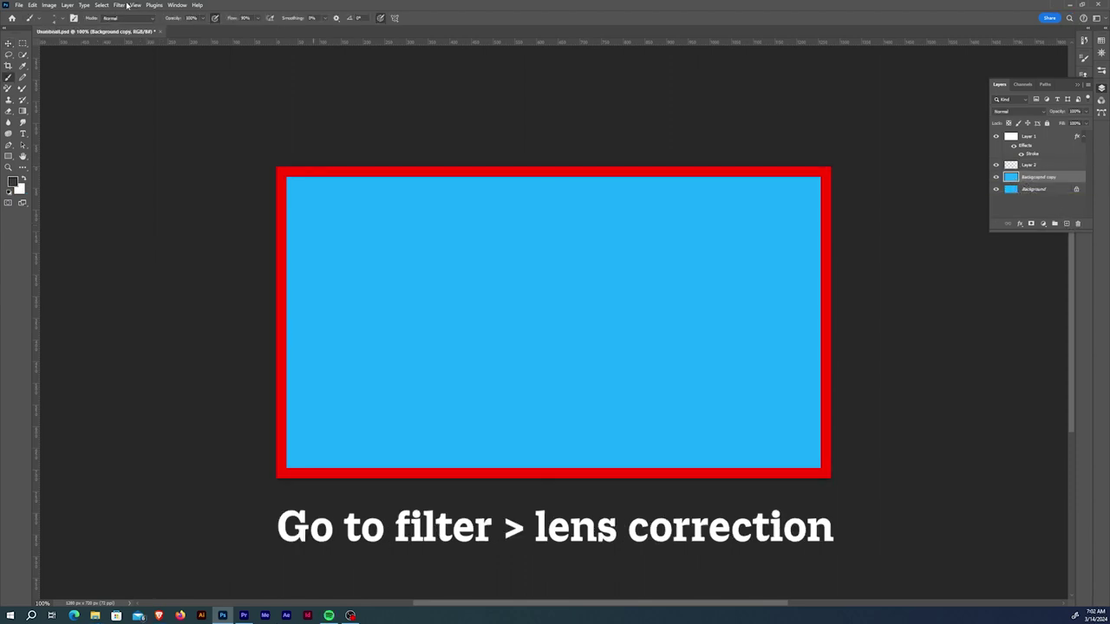
Apply a Lens Correction custom vignette of -67 to the Background copy
click(118, 6)
click(143, 77)
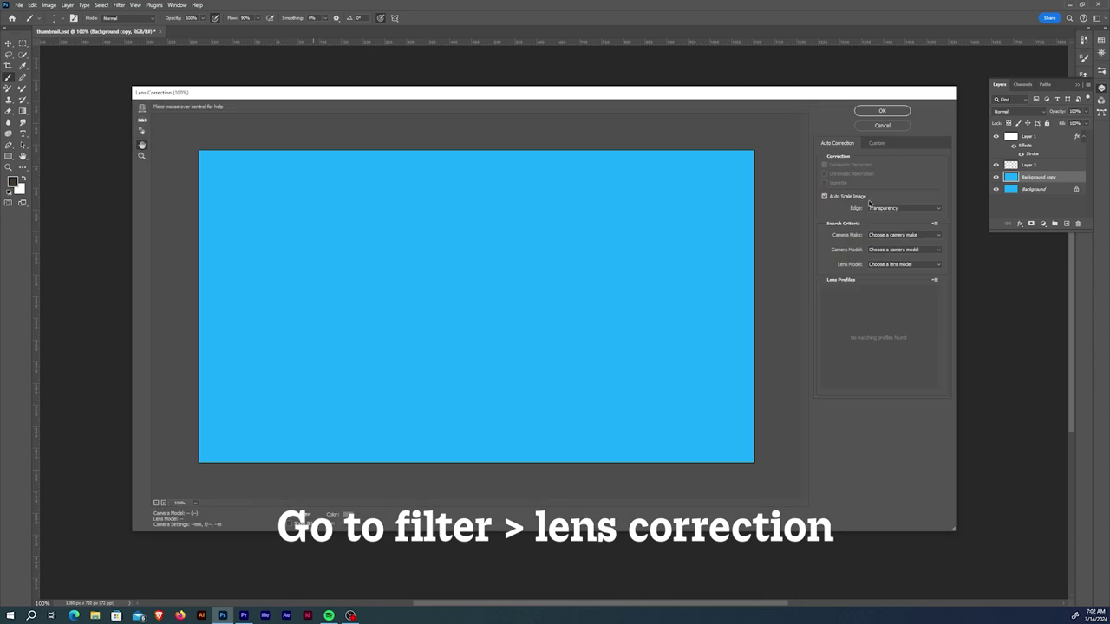
click(877, 143)
mouse_move(883, 278)
mouse_down()
mouse_move(847, 278)
mouse_move(858, 277)
mouse_up()
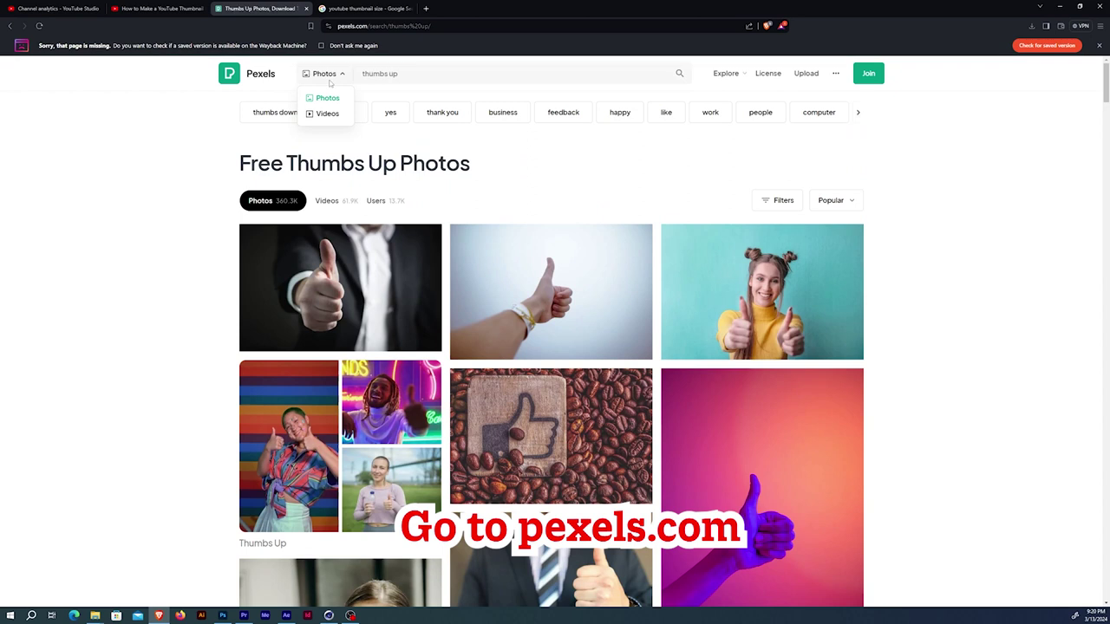
Scroll the Pexels thumbs up results and open the grey-background hand photo
scroll(505, 259, down, 3)
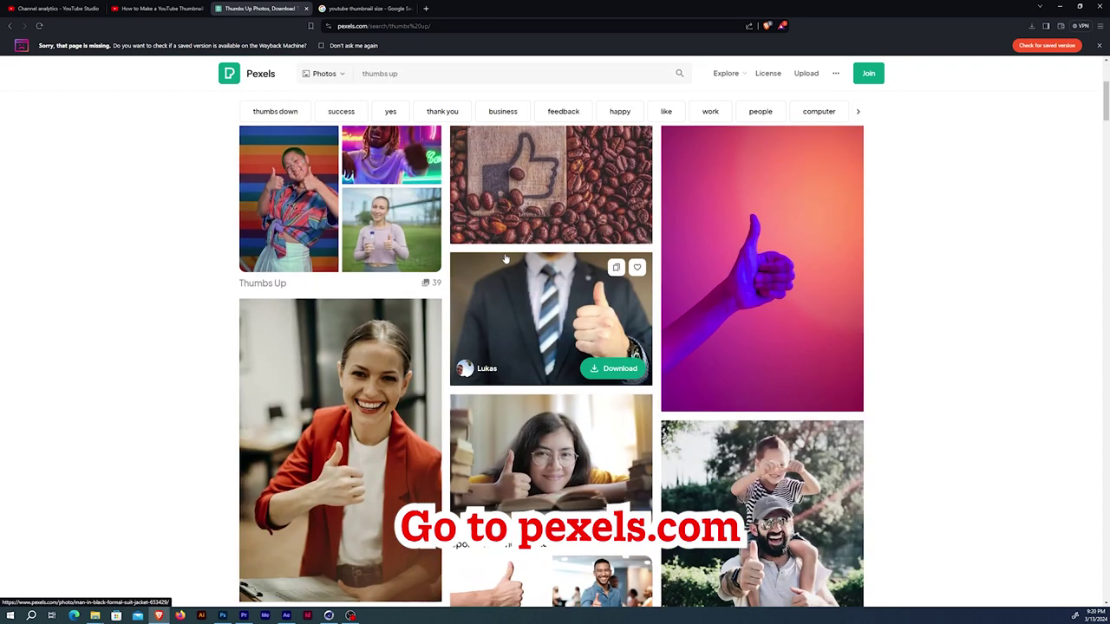
scroll(506, 259, down, 3)
scroll(523, 235, down, 3)
scroll(523, 234, down, 2)
scroll(525, 234, down, 2)
scroll(527, 235, down, 2)
scroll(531, 236, down, 2)
scroll(532, 236, down, 3)
scroll(534, 241, down, 2)
scroll(536, 245, down, 2)
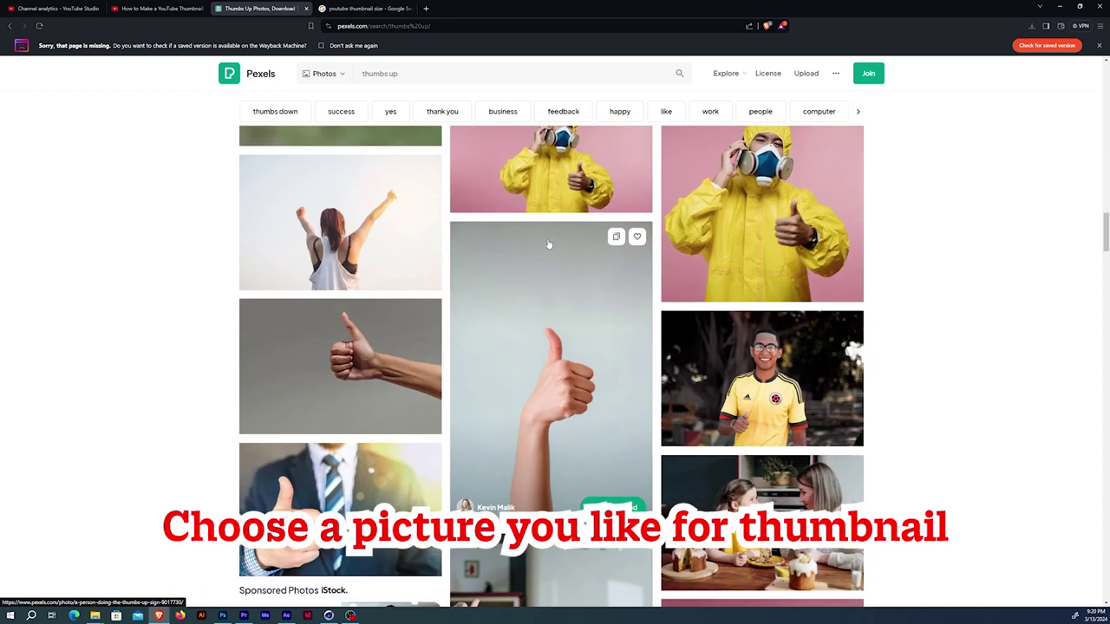
scroll(548, 244, down, 1)
click(351, 265)
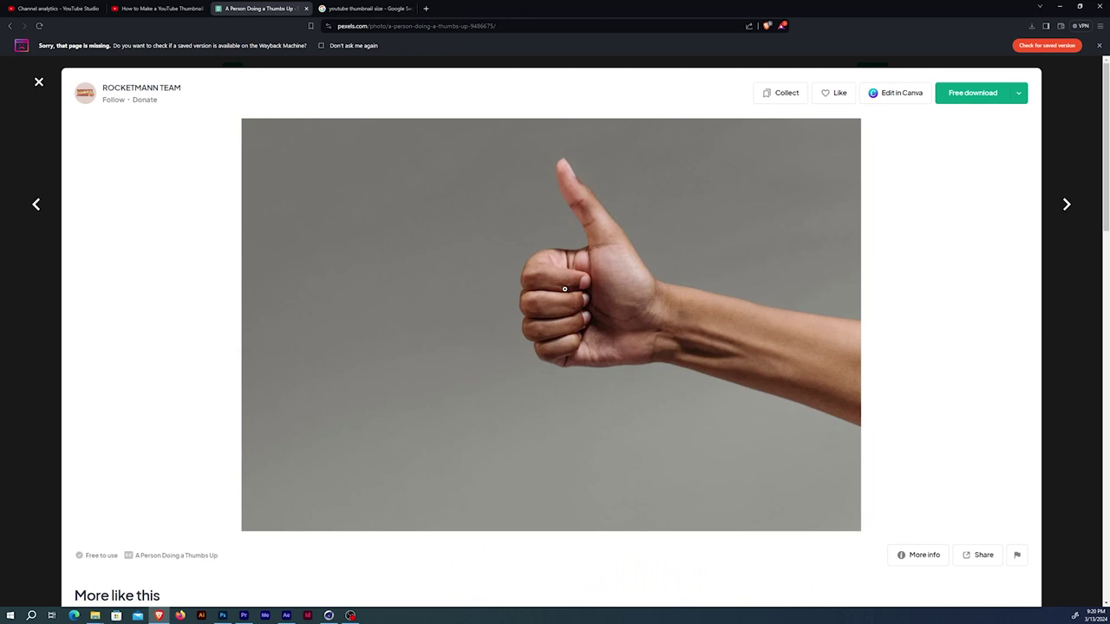
Download the hand photo as a JPG into a chosen folder, then return to Photoshop
click(1018, 93)
click(954, 295)
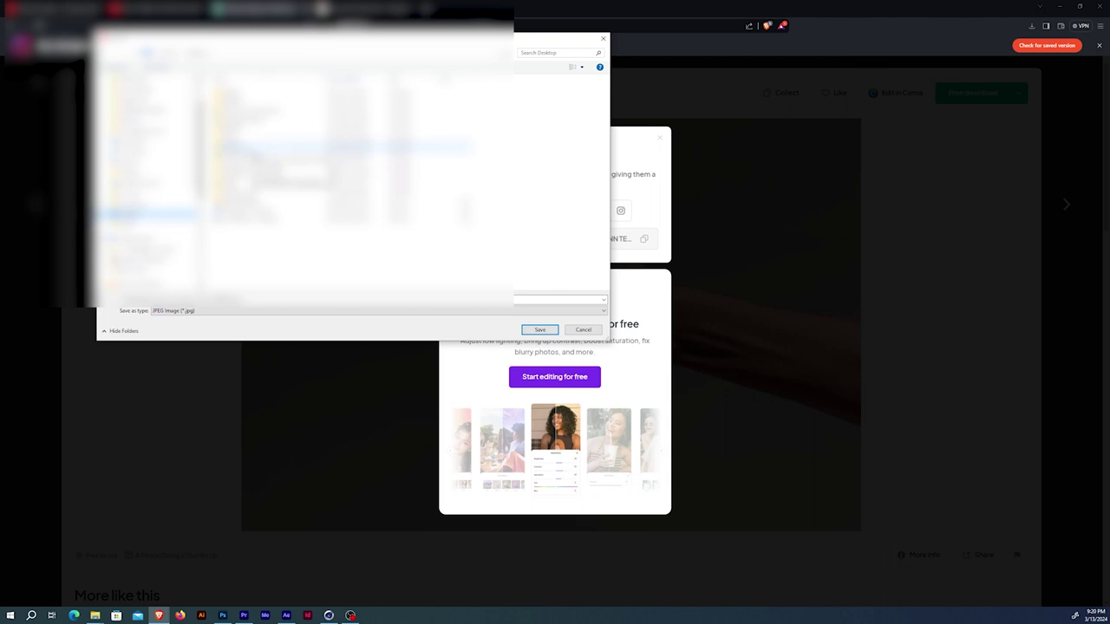
double_click(260, 147)
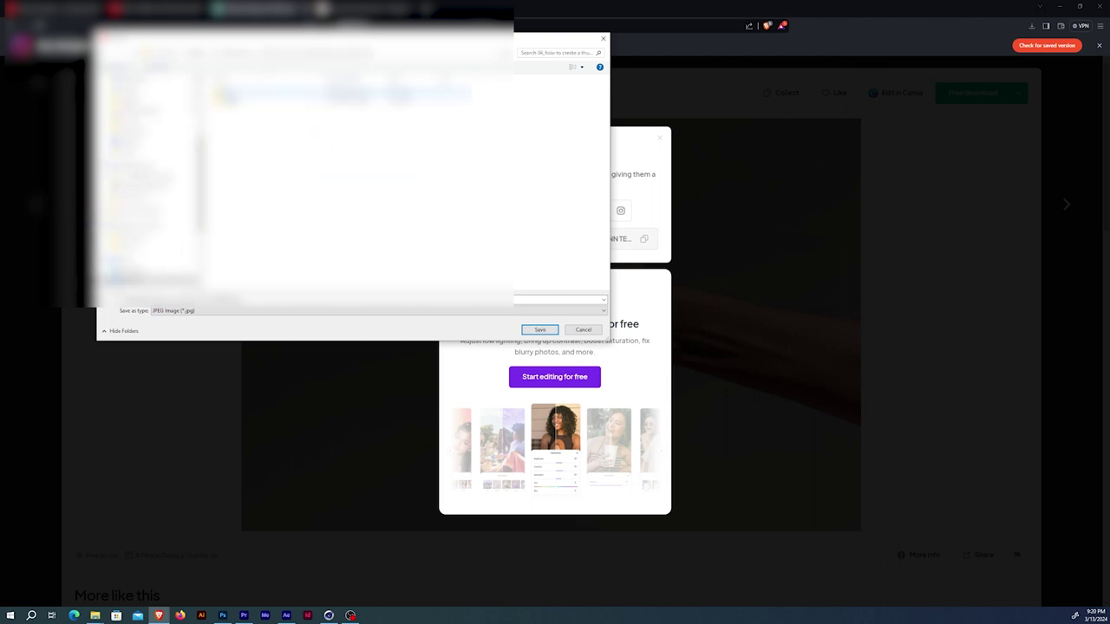
click(540, 329)
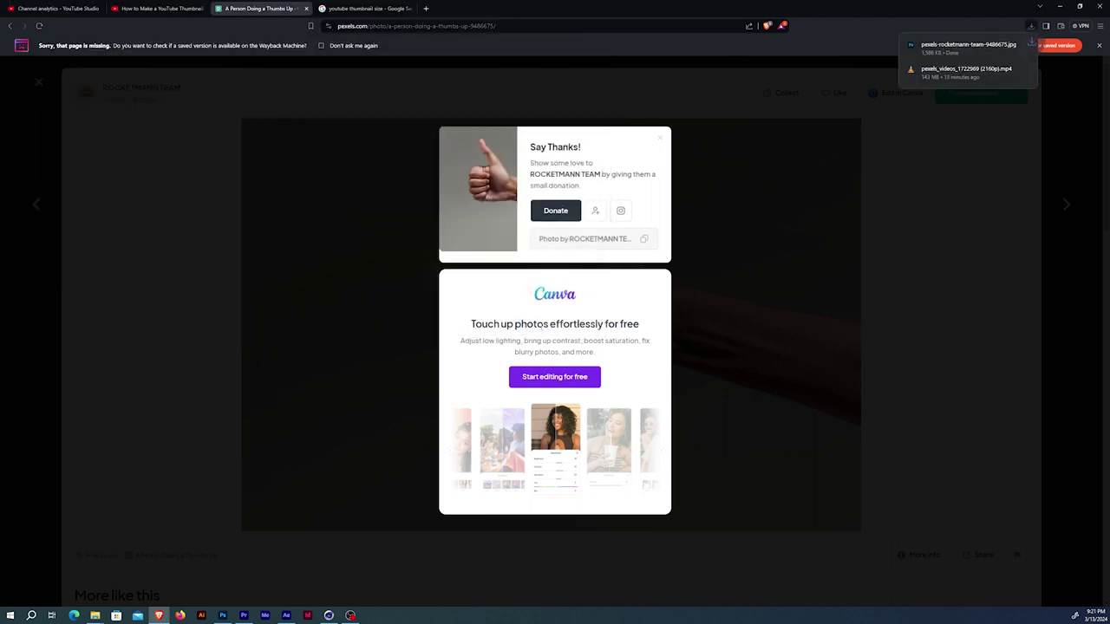
click(223, 614)
Open the downloaded Pexels thumbs-up JPG from its download folder
key(ctrl+o)
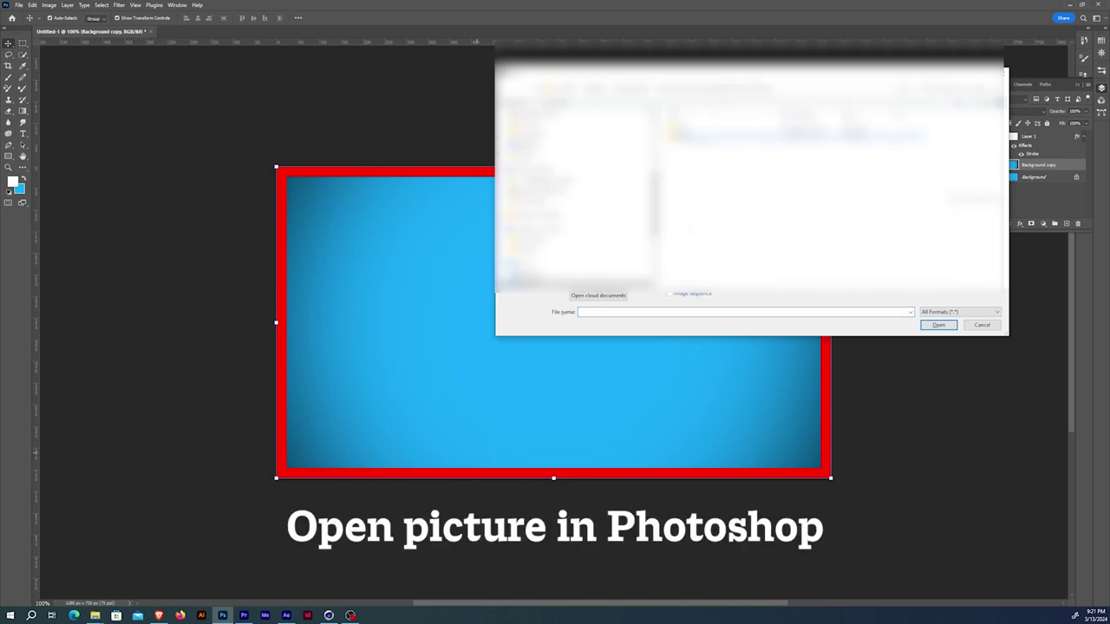
double_click(693, 134)
click(736, 143)
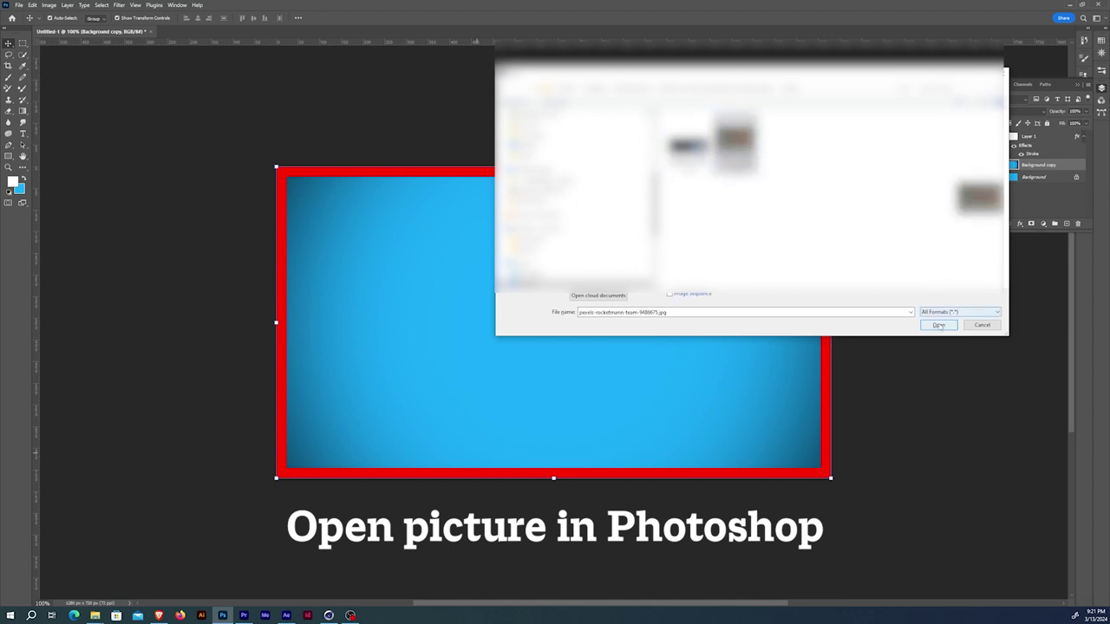
click(938, 324)
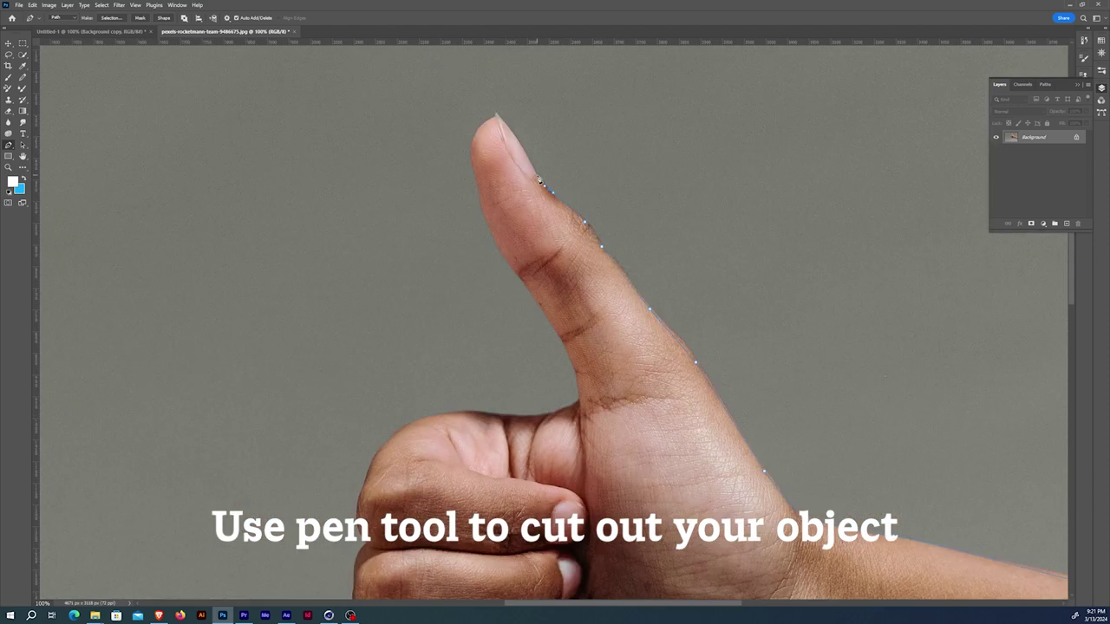
Extend the Pen outline path up along the thumb
click(497, 114)
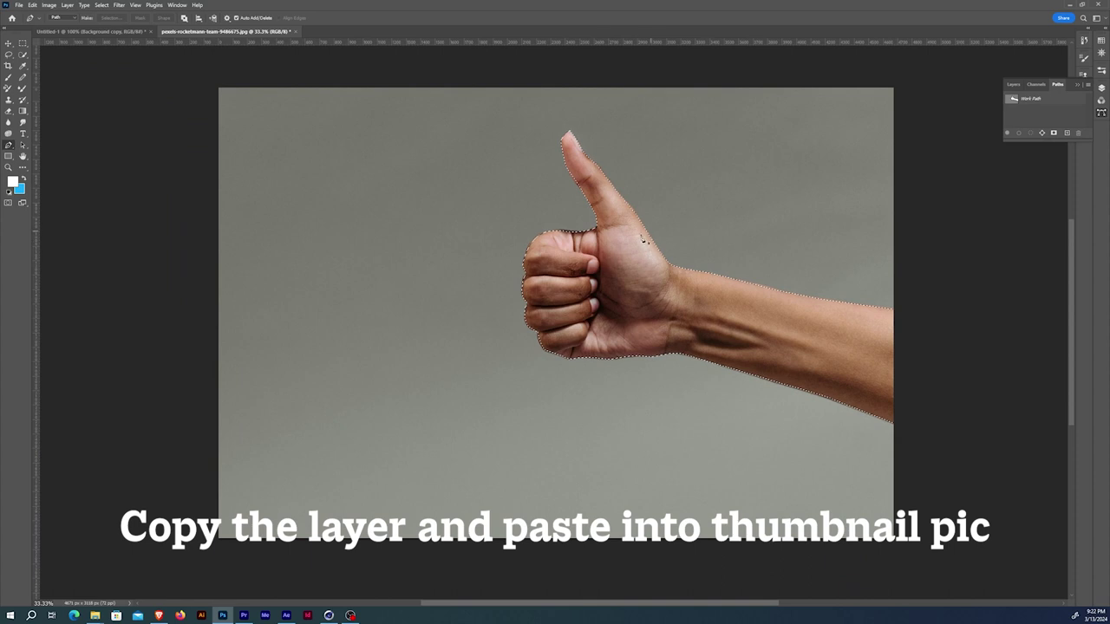
Copy the selected hand and paste it into the Untitled-1 thumbnail
click(32, 4)
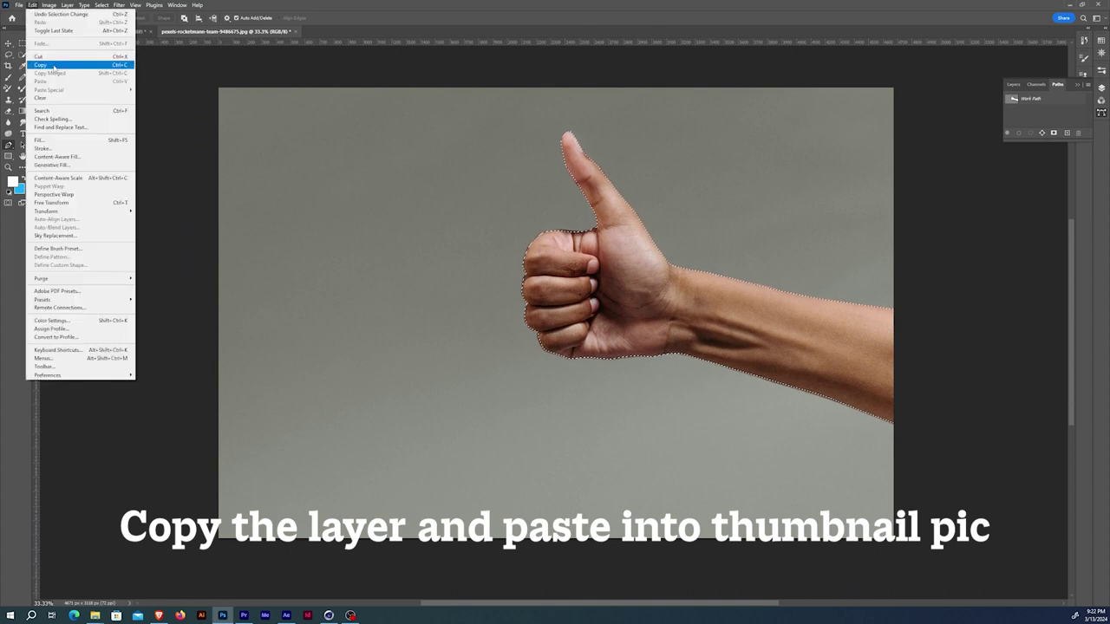
click(52, 66)
click(86, 31)
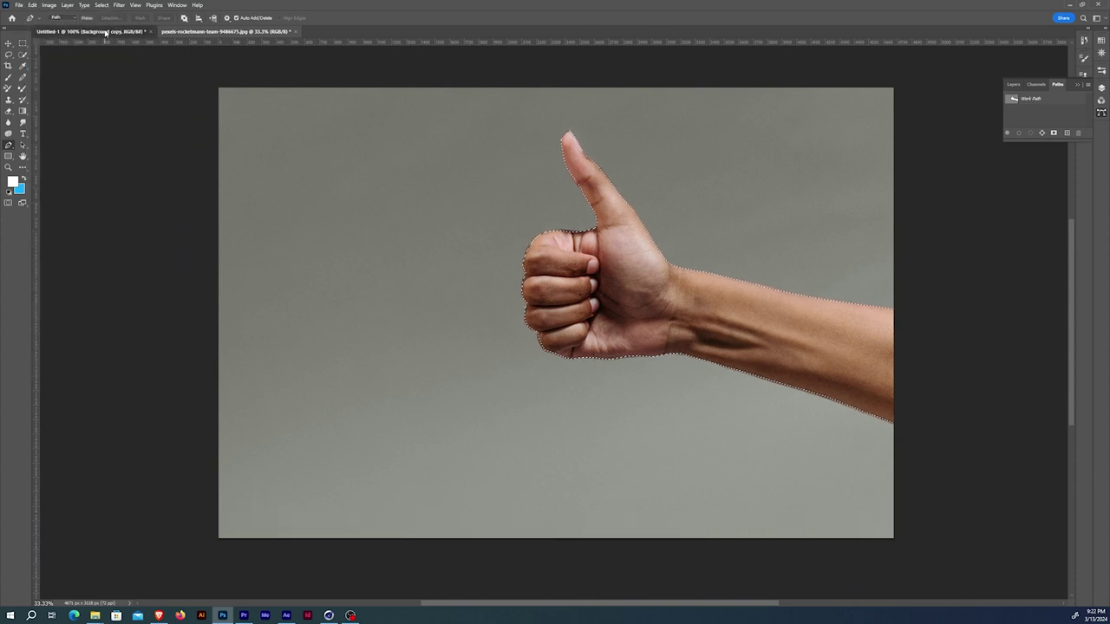
click(32, 5)
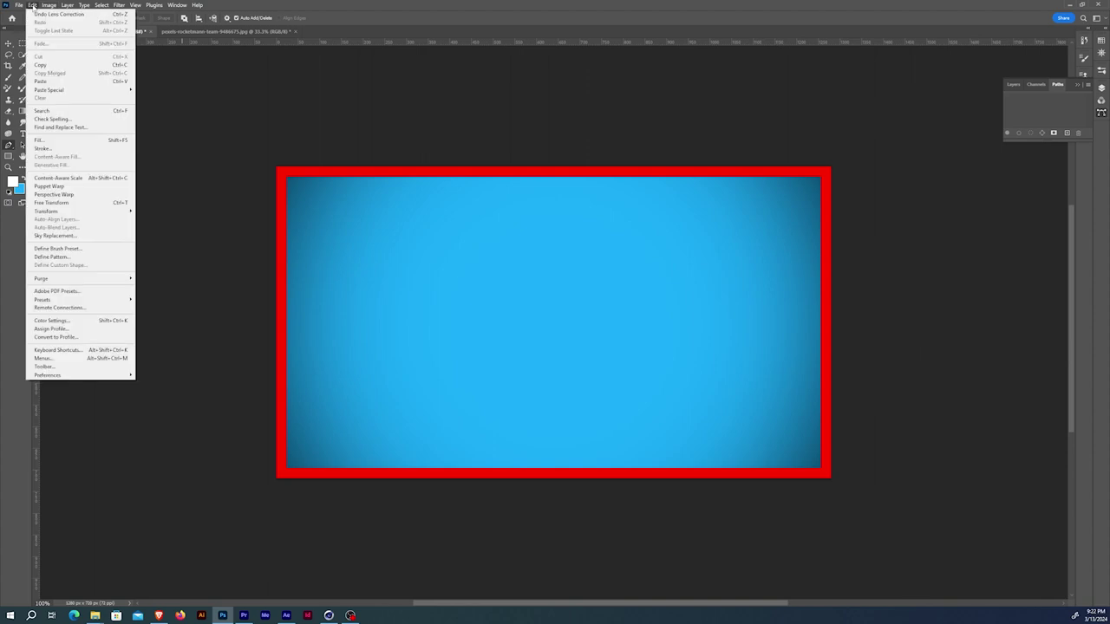
click(56, 82)
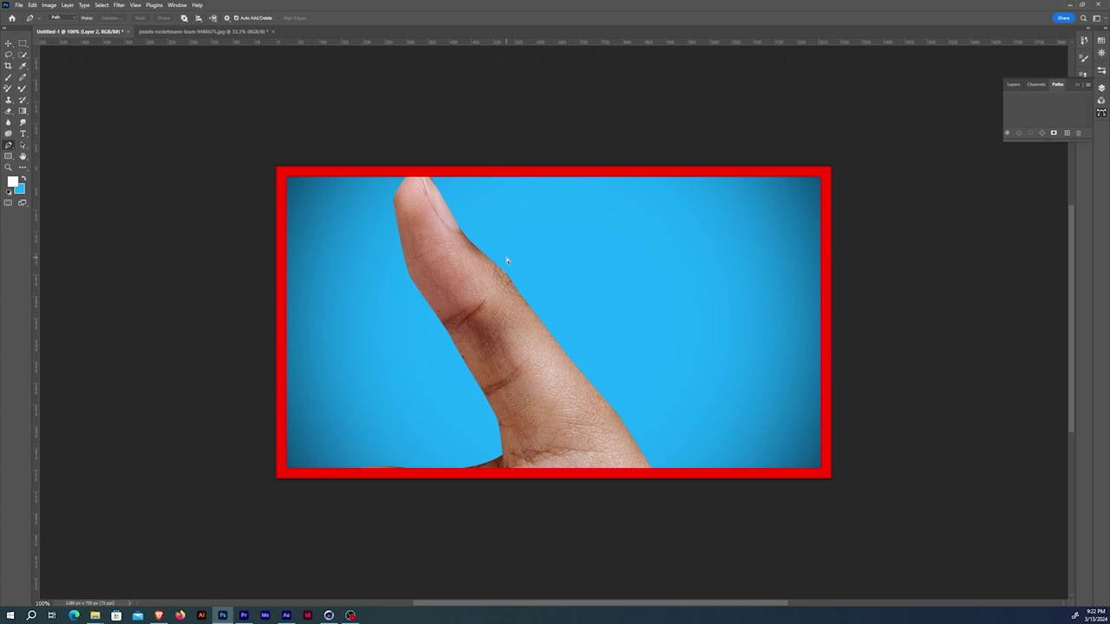
Scale the pasted hand up and move it to the lower right
key(ctrl+t)
mouse_move(463, 147)
mouse_down()
mouse_move(315, 82)
mouse_move(583, 218)
mouse_move(449, 130)
mouse_up()
drag(595, 337, 715, 381)
key(Return)
Rename the pasted hand layer (Layer 2) to HAND
key(p)
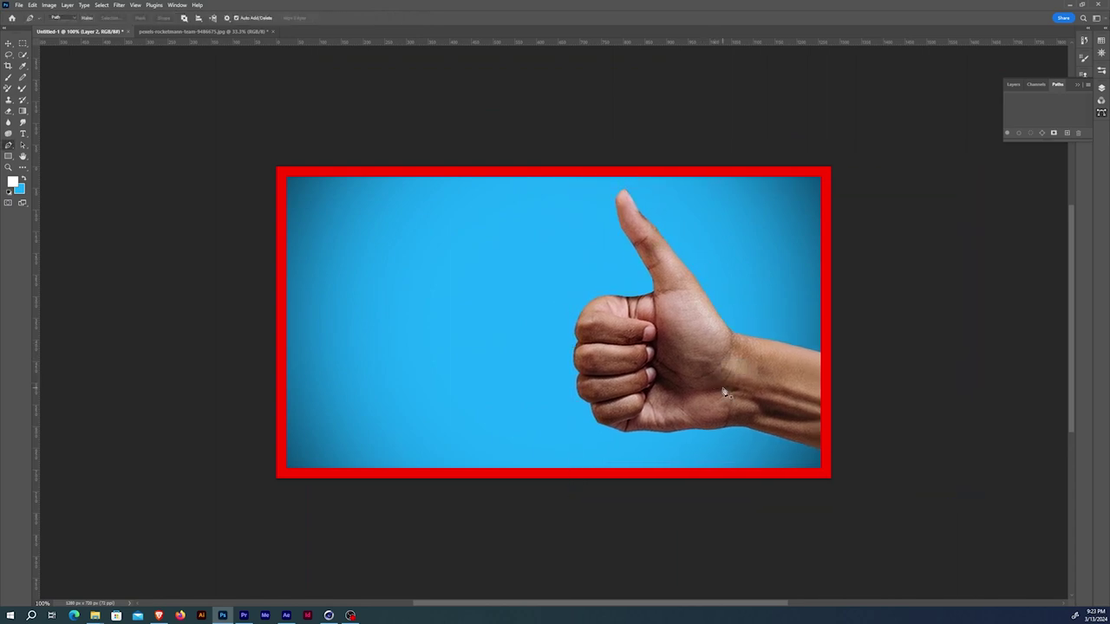
key(F7)
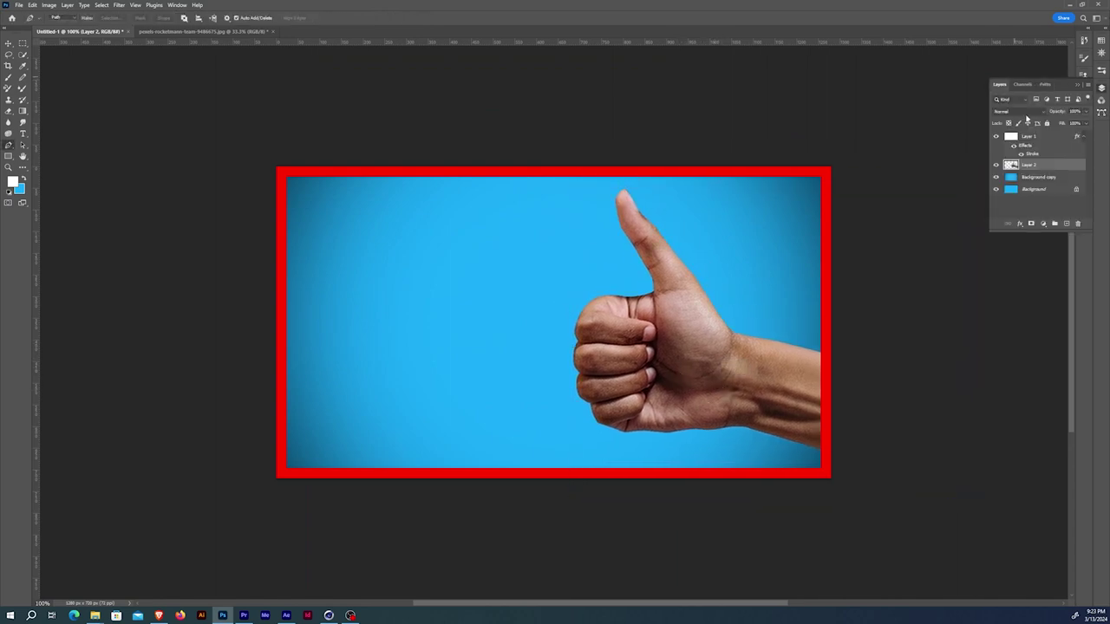
double_click(1028, 164)
text(HAND)
key(Return)
Add a drop shadow to HAND with an adjusted angle and larger distance
click(1019, 223)
click(1044, 303)
drag(738, 122, 356, 195)
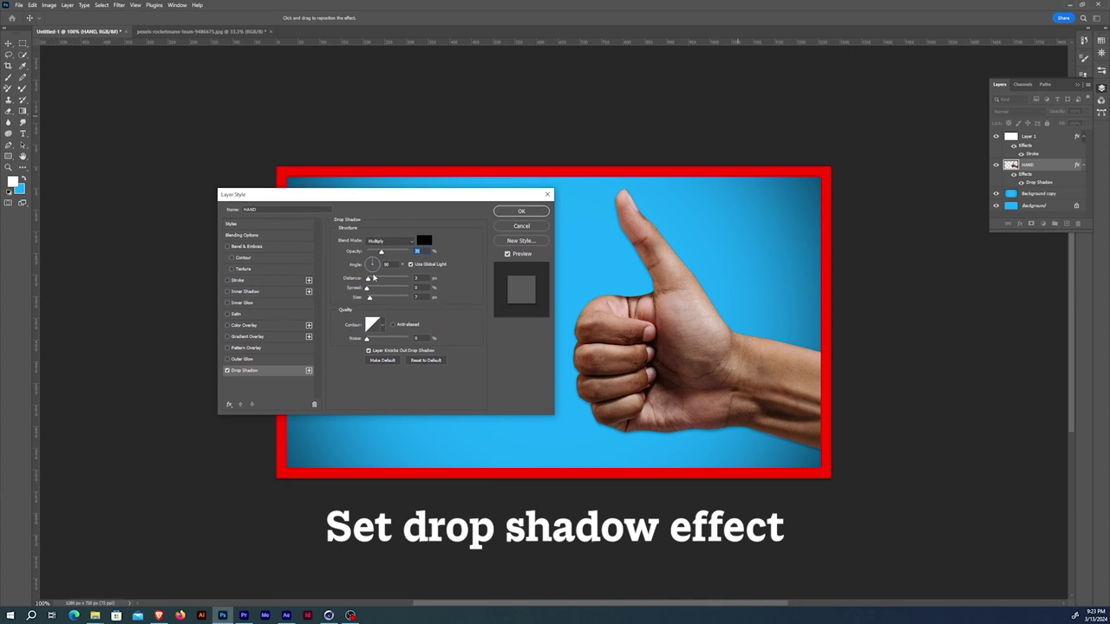
click(371, 265)
drag(367, 279, 376, 300)
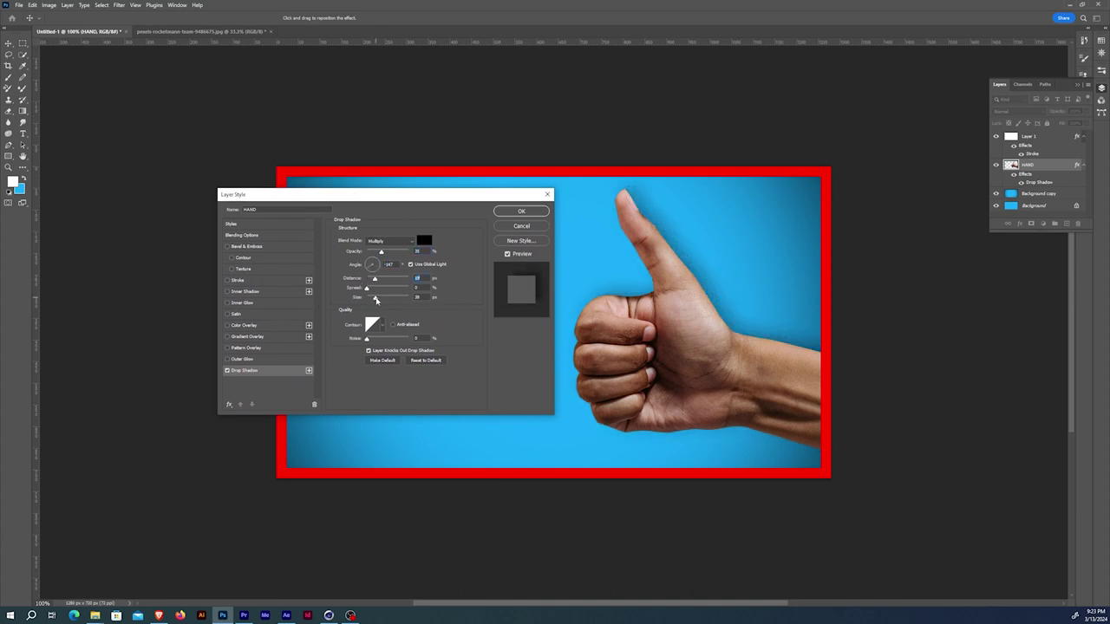
click(539, 212)
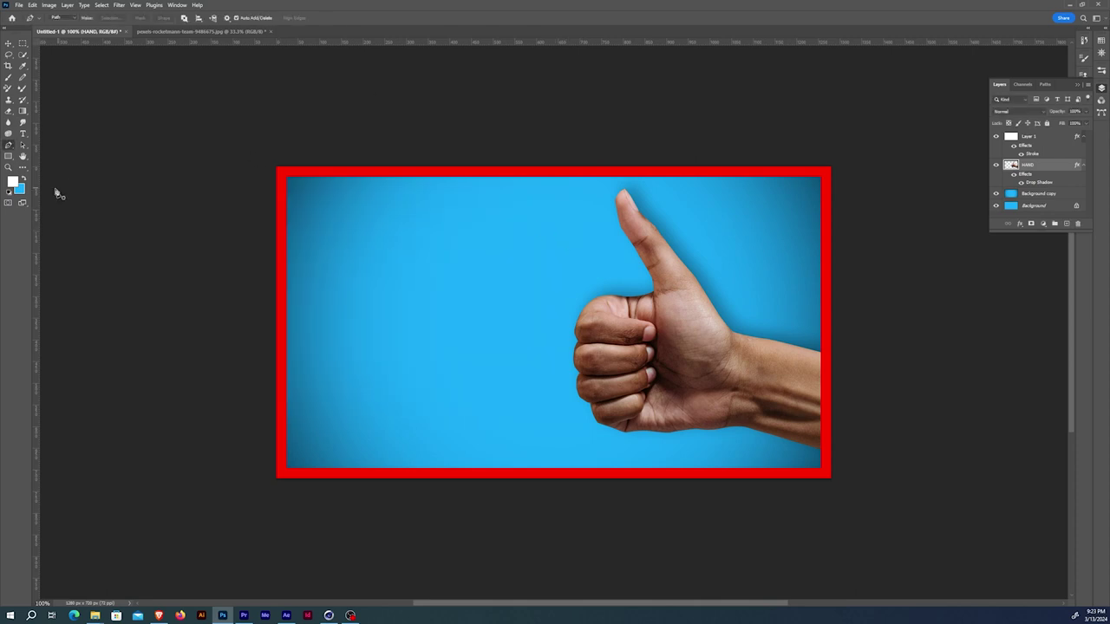
Draw a text box left of the hand and type 'DO' and 'THIS' on two lines
click(24, 135)
drag(318, 225, 621, 440)
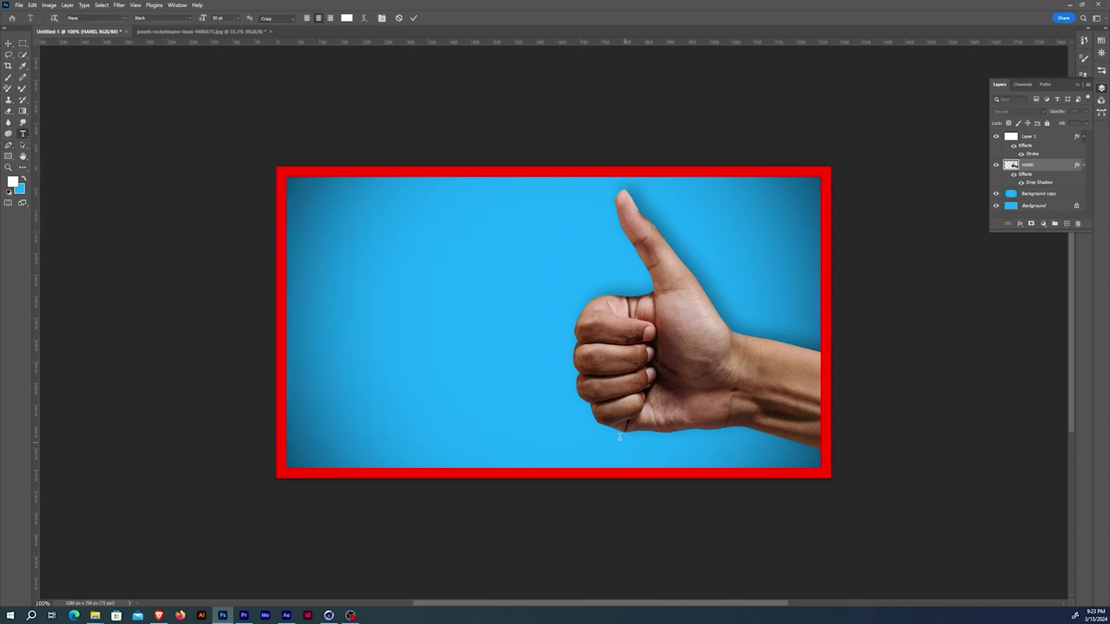
text(DO)
key(Return)
text(THIS)
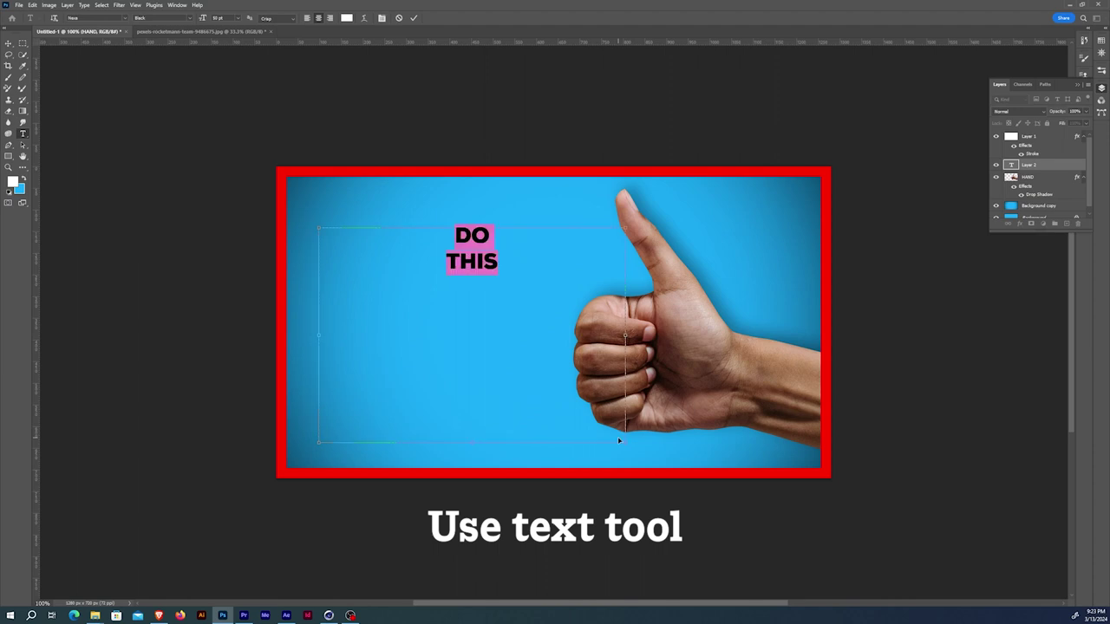
Left-align the text and set its font size to 280 pt
click(306, 18)
text(500)
key(Return)
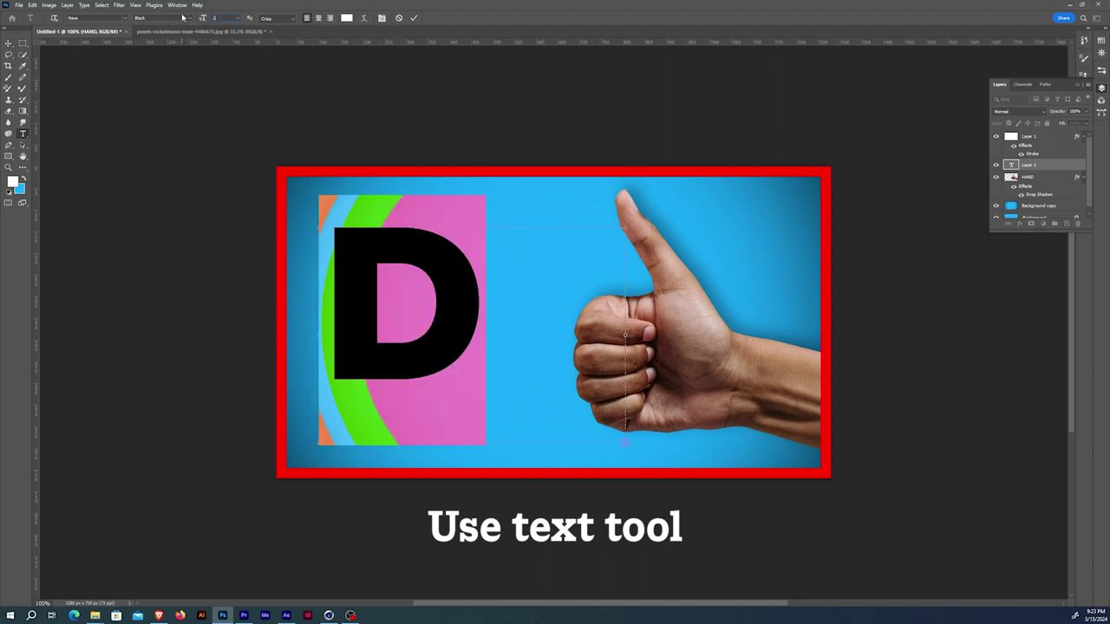
text(280)
key(Return)
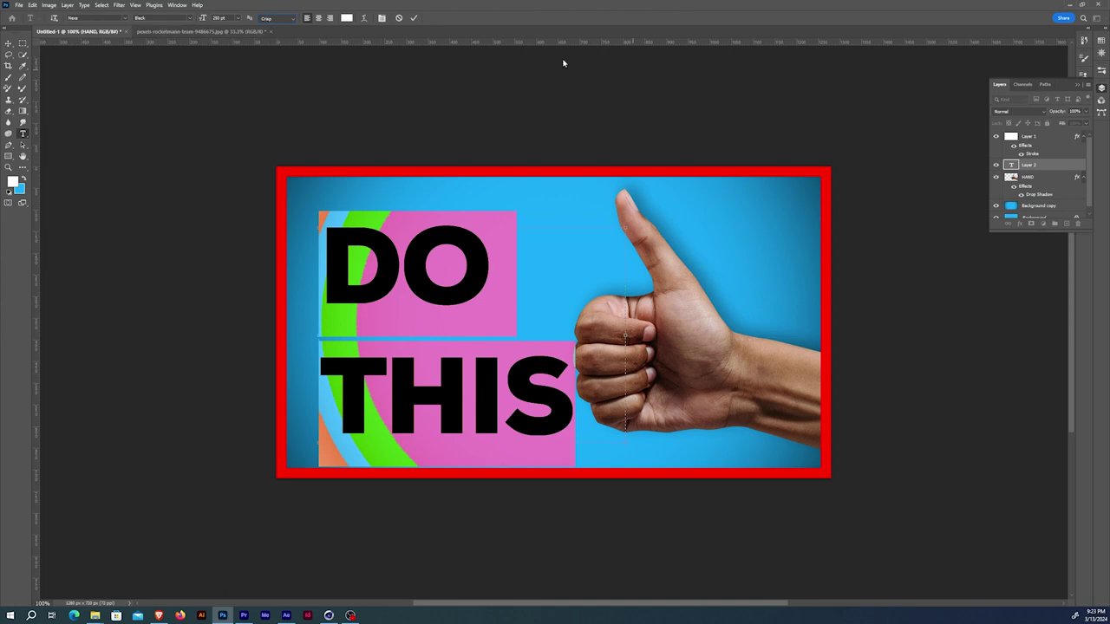
Set the text's line spacing (leading) to 150 pt in the Character settings
click(367, 22)
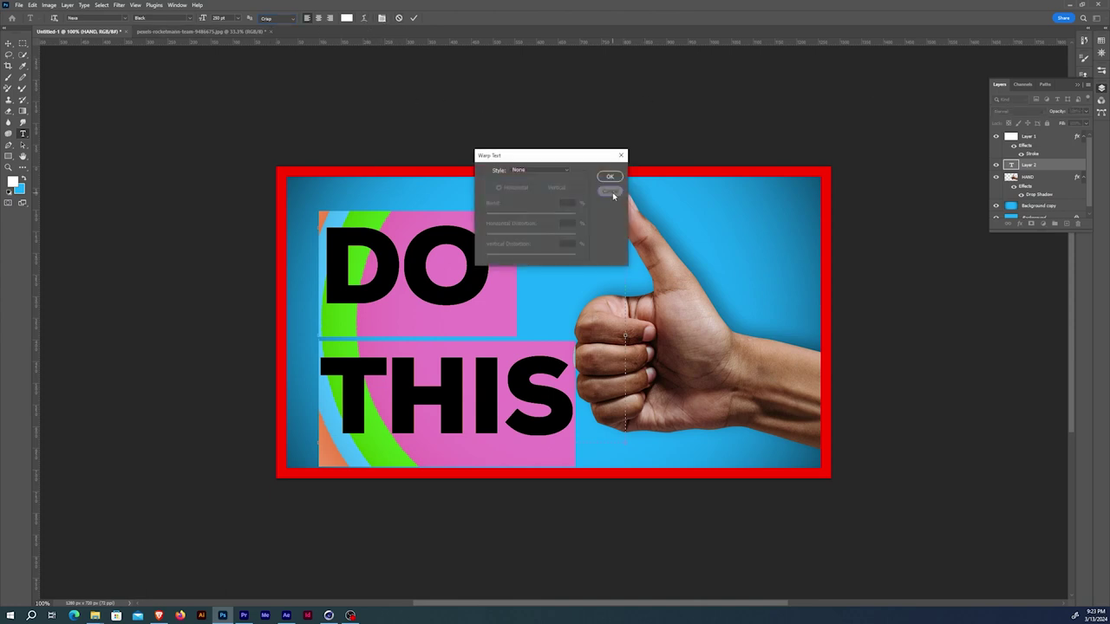
click(614, 194)
click(382, 18)
drag(1025, 90, 683, 245)
click(731, 273)
click(731, 405)
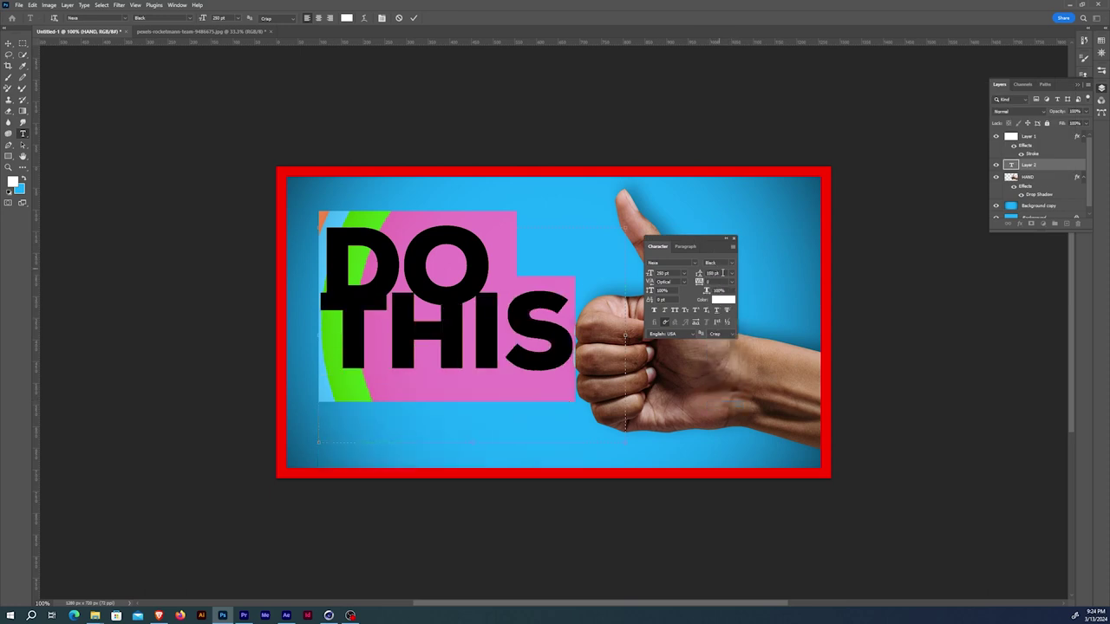
Change the leading to 280 pt and add a period after 'THIS'
text(0)
key(Return)
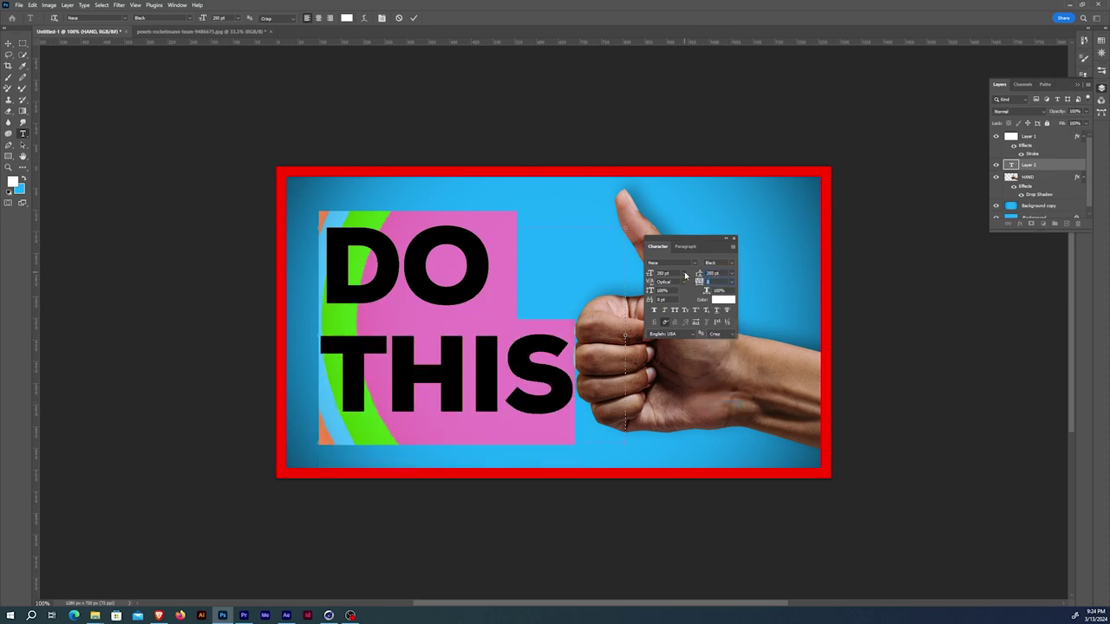
click(565, 394)
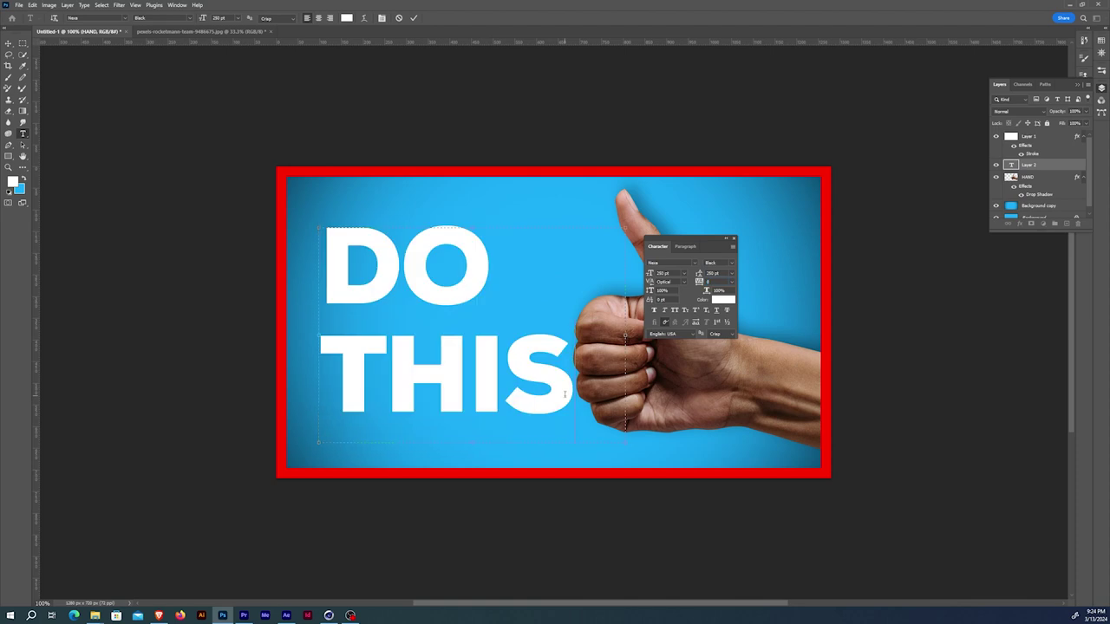
text(.)
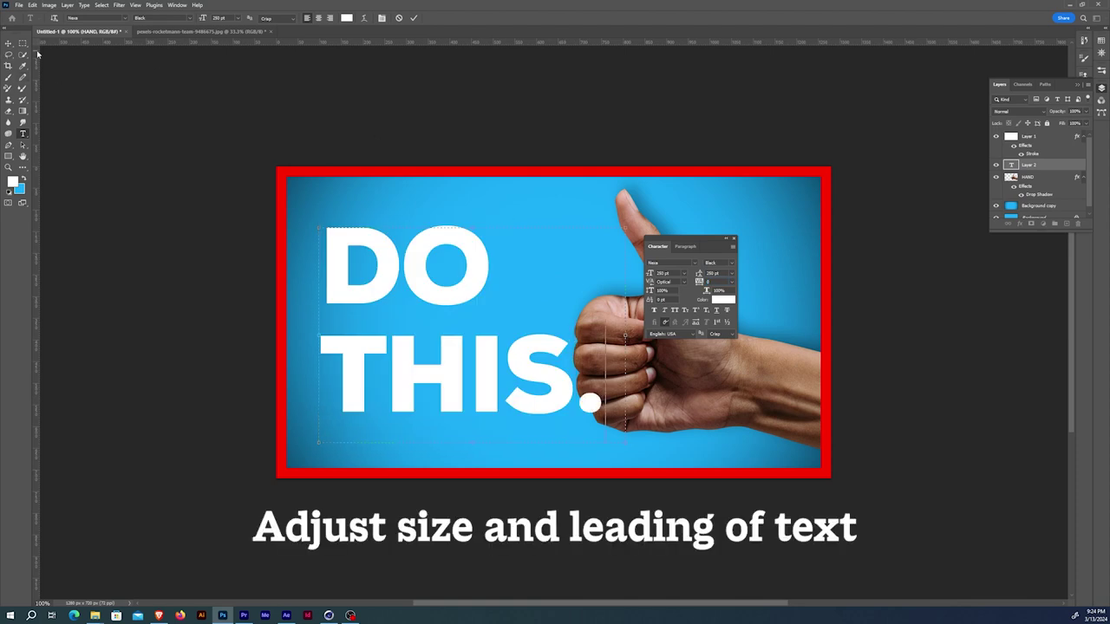
Commit the text, move its layer above the red frame, and nudge it left
click(9, 43)
click(495, 367)
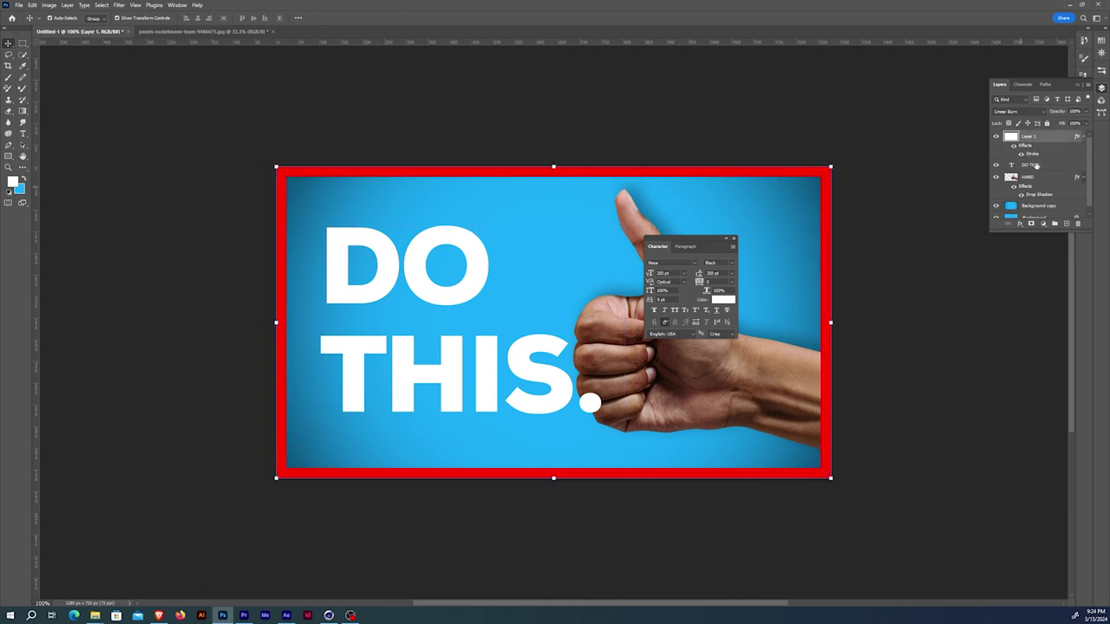
click(1035, 165)
key(ctrl+bracketright)
key(Left)
key(Left)
key(Left)
key(Left)
key(Left)
key(Left)
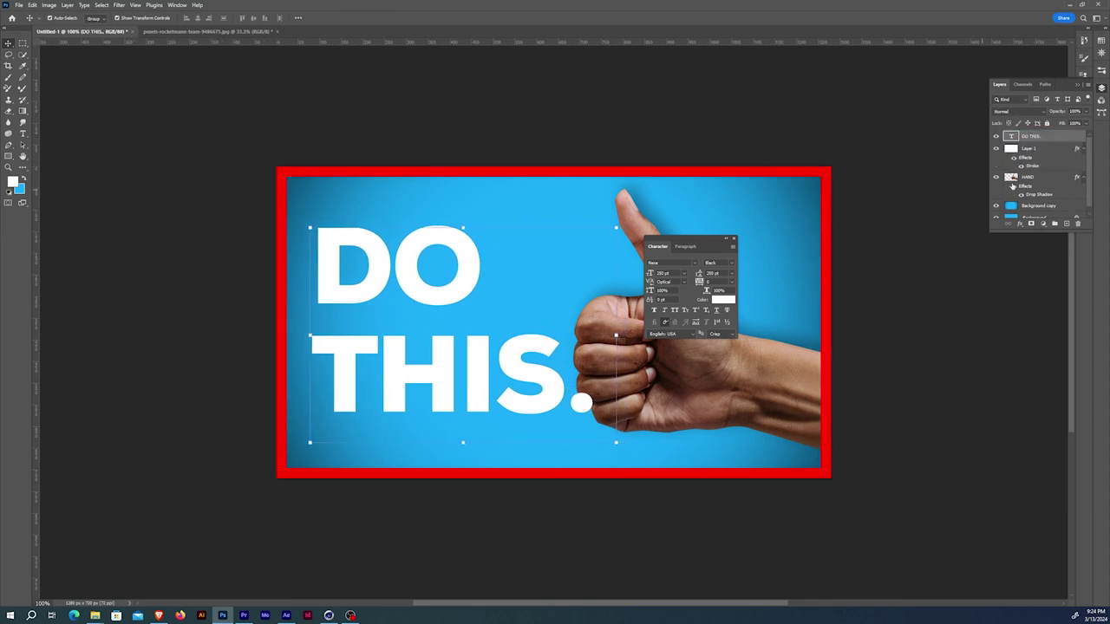
Set Auto-Select to Layer and shift the thumbs-up hand further right
drag(752, 385, 772, 384)
click(93, 18)
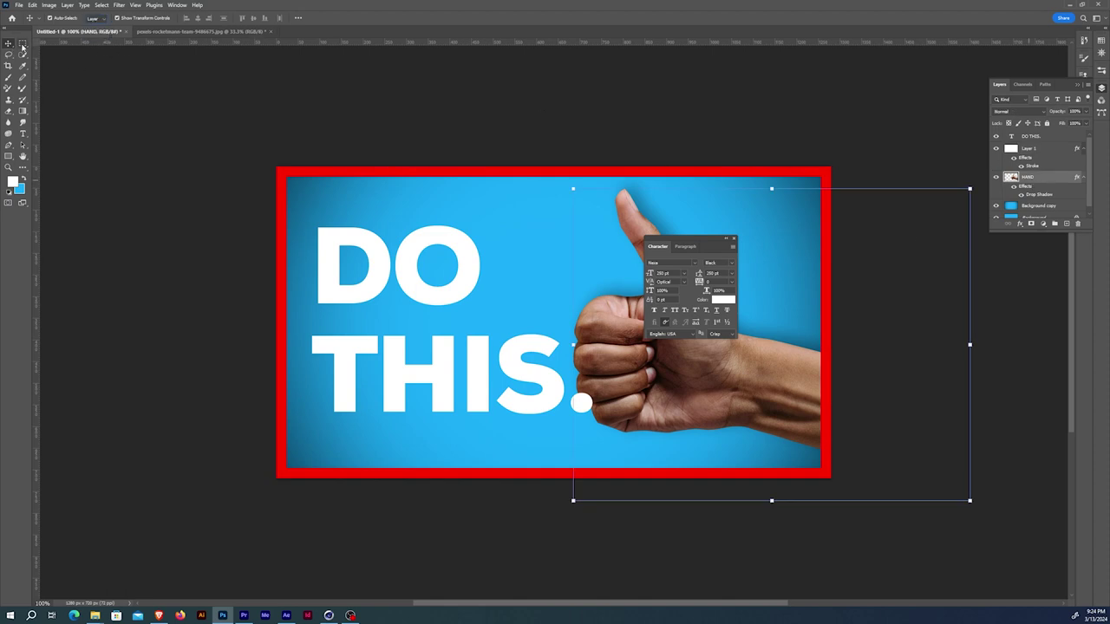
drag(708, 340, 711, 341)
drag(677, 246, 191, 212)
key(Right)
key(Right)
key(Right)
key(Right)
key(Right)
key(Right)
key(Right)
key(Right)
key(Right)
key(Right)
key(Right)
key(Right)
key(Right)
key(Right)
key(Right)
key(Right)
Apply a default Drop Shadow layer effect to the 'DO THIS.' text
click(453, 286)
click(1042, 224)
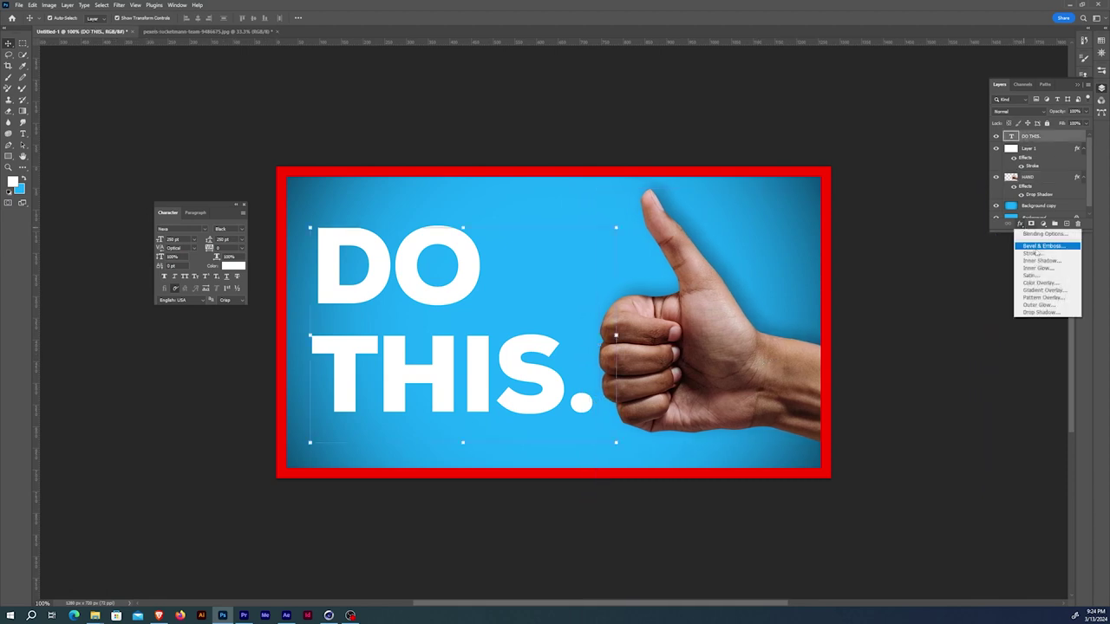
click(1045, 309)
drag(446, 193, 839, 202)
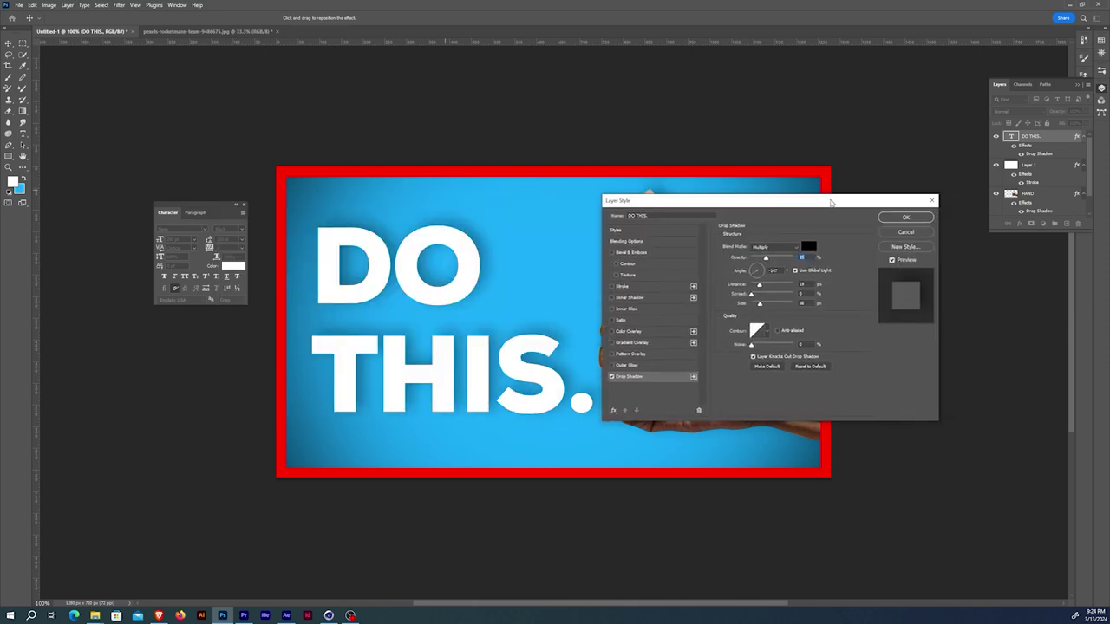
click(905, 218)
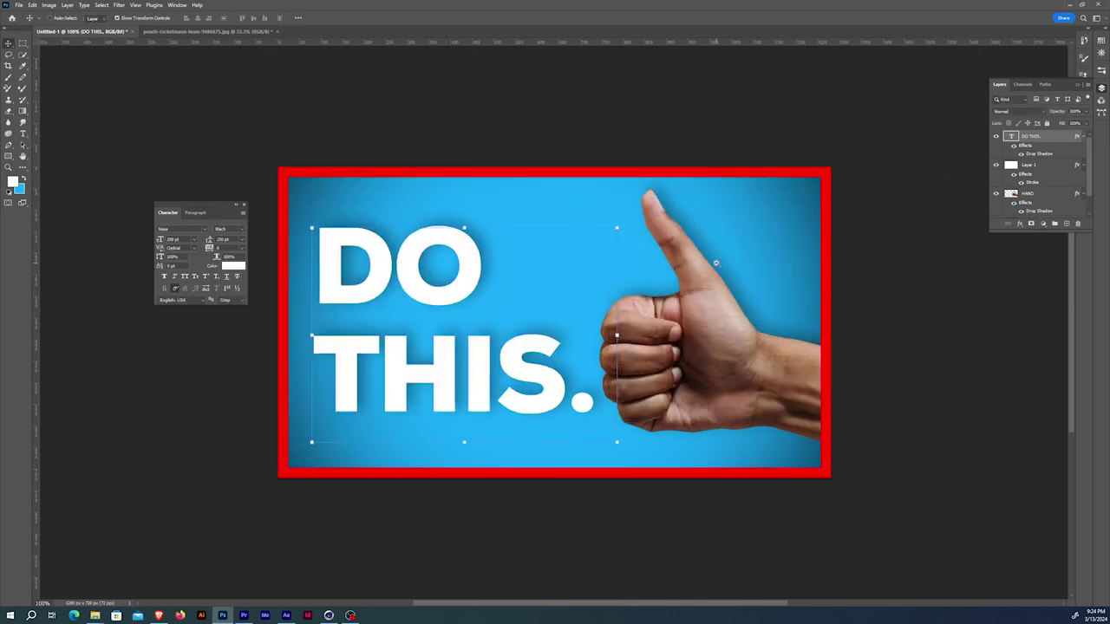
Review the thumbnail and close the floating Character panel, returning the view to 100%
scroll(715, 263, down, 1)
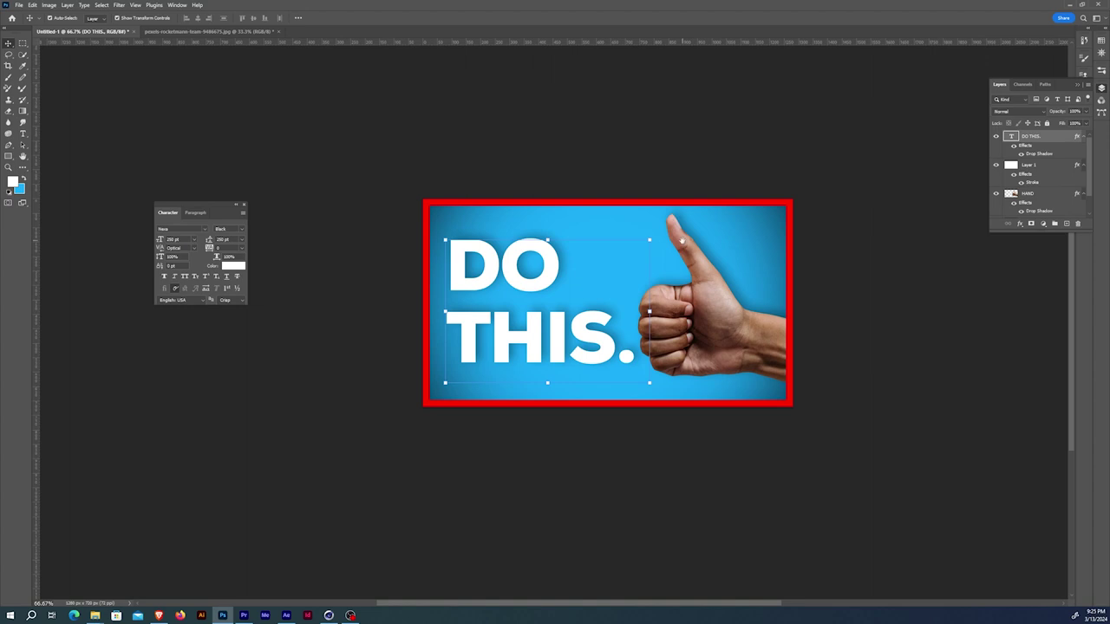
scroll(650, 244, right, 2)
scroll(544, 260, up, 1)
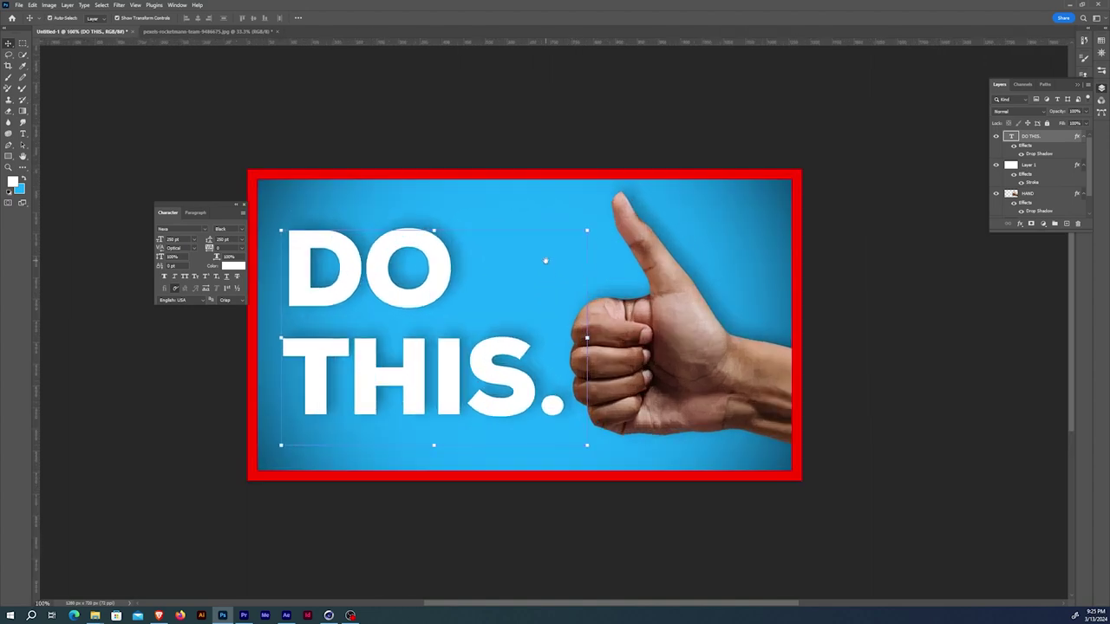
click(244, 206)
key(ctrl+plus)
key(ctrl+minus)
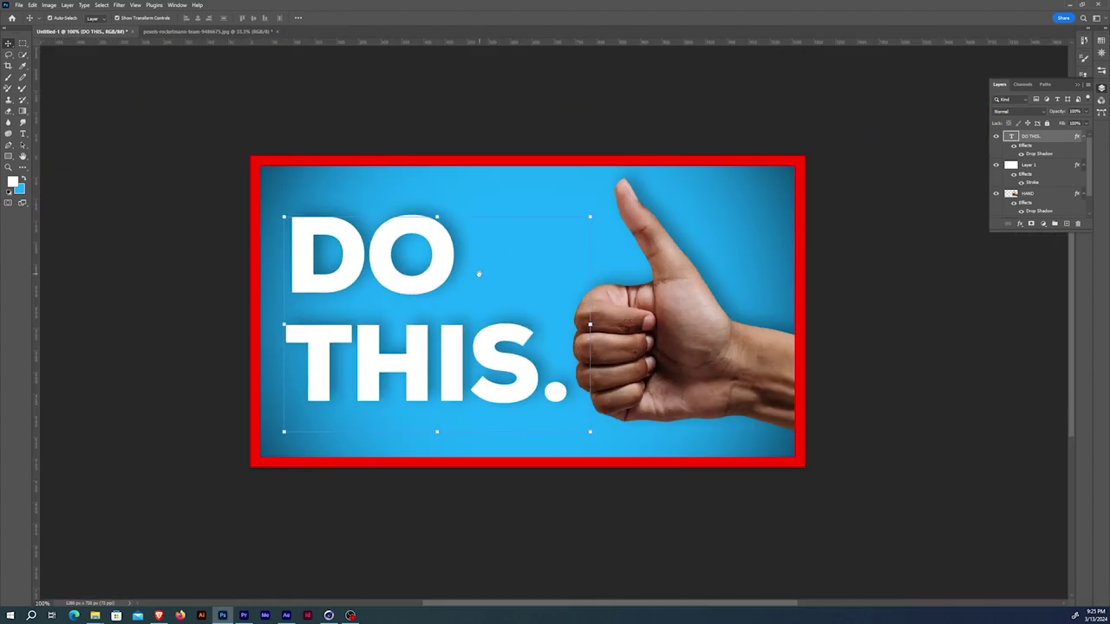
scroll(478, 274, left, 2)
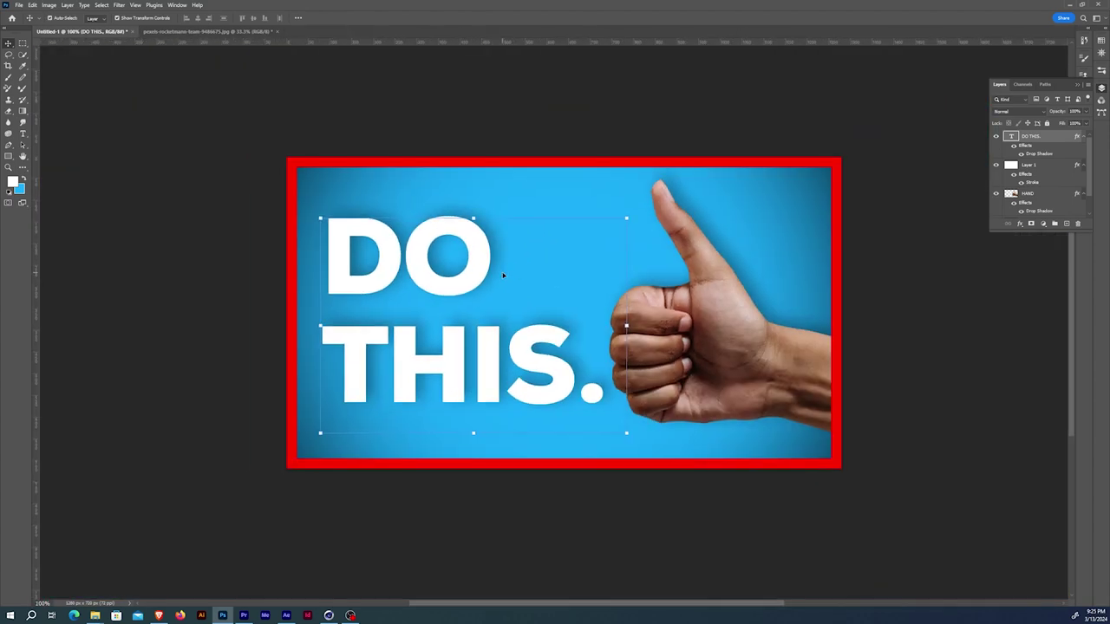
Quick Export the thumbnail as a PNG and save it
click(18, 5)
click(153, 156)
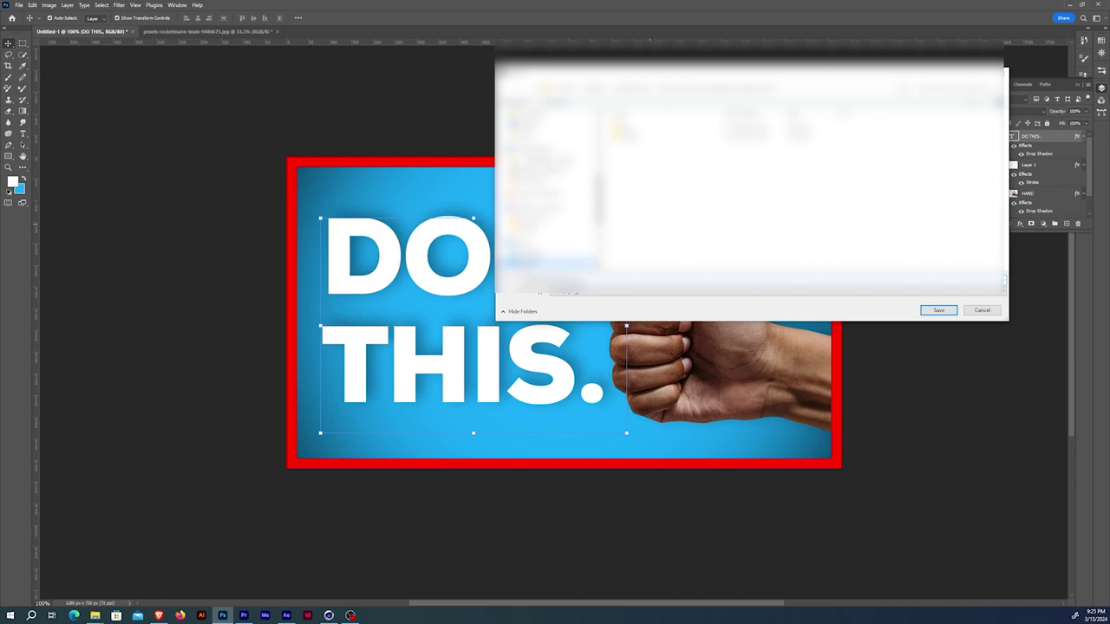
click(936, 312)
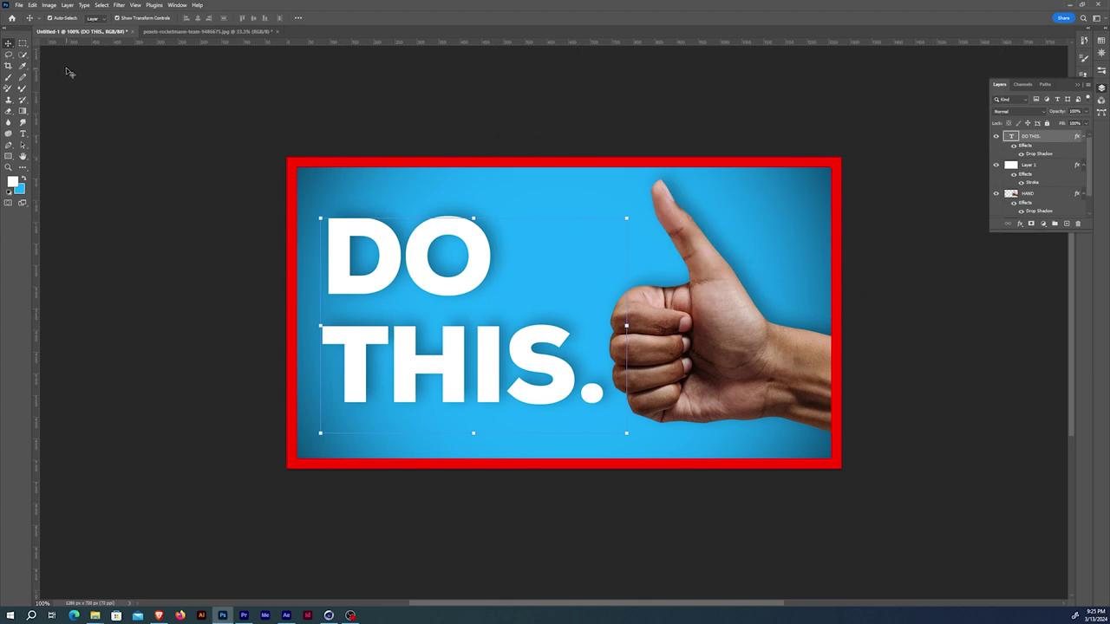